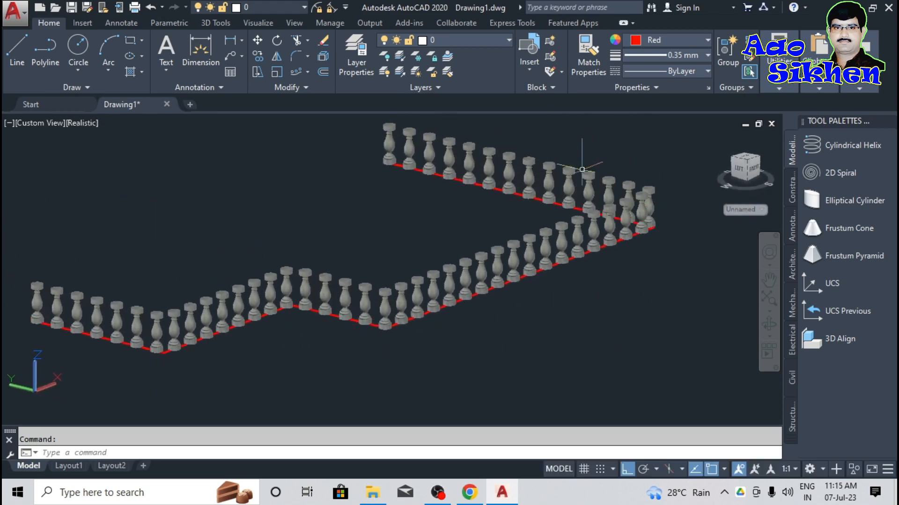
# Step: Examine the 3D balustrade from different angles and inspect the individual balusters up close
pyautogui.moveTo(280, 352); pyautogui.dragTo(346, 333, button='middle')
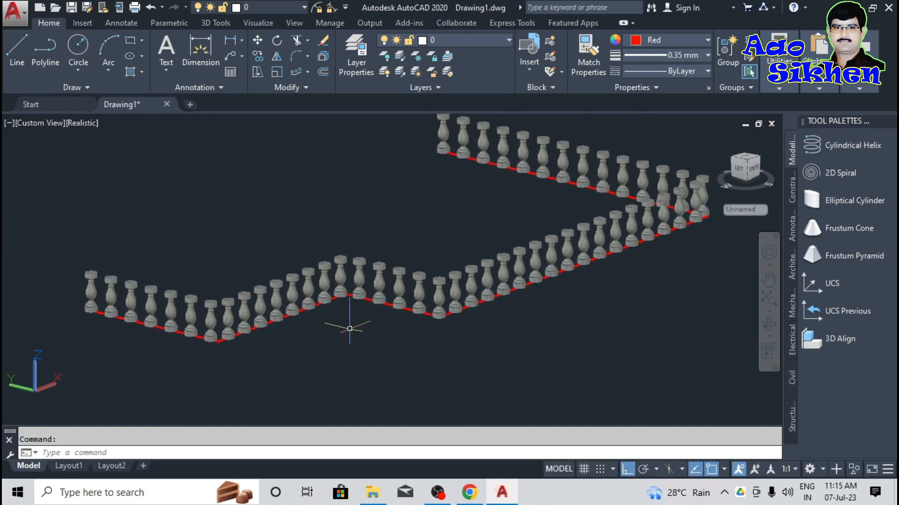
pyautogui.click(286, 297)
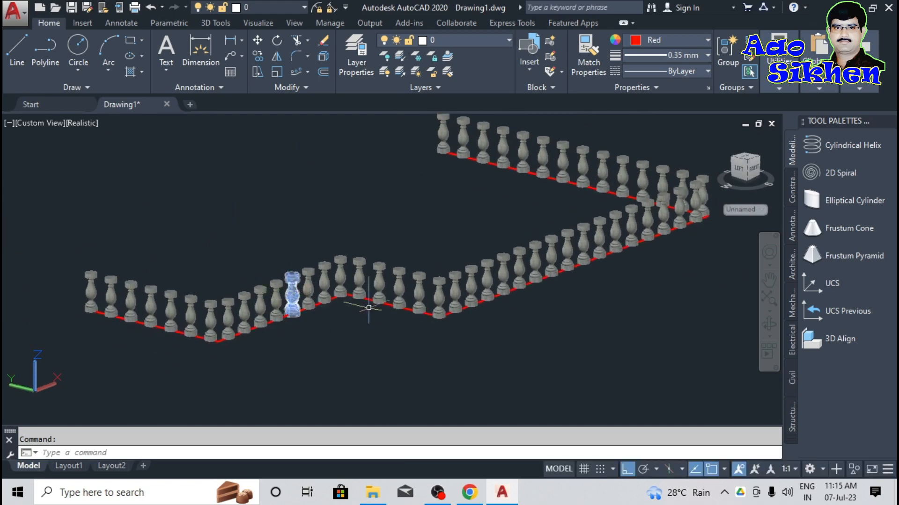
pyautogui.press('Escape')
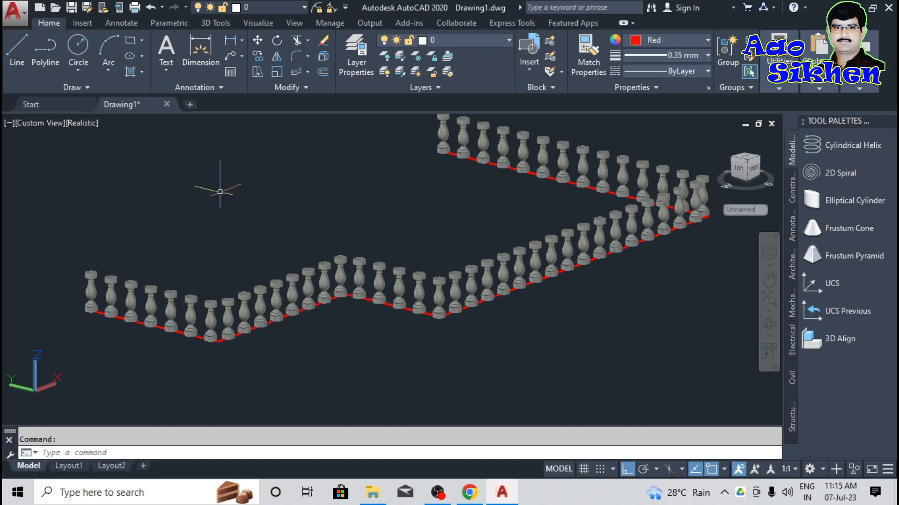
pyautogui.press('alt')
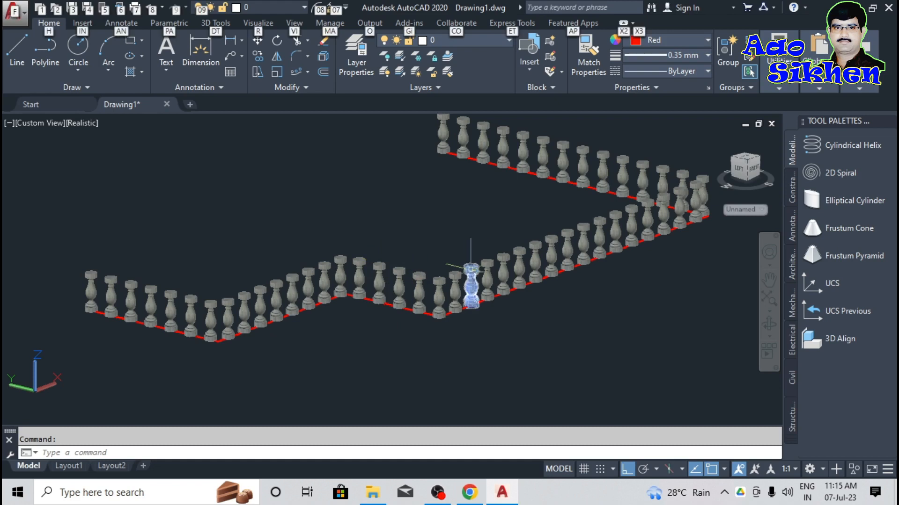
pyautogui.keyDown('shift'); pyautogui.moveTo(496, 272); pyautogui.dragTo(343, 269, button='middle'); pyautogui.keyUp('shift')
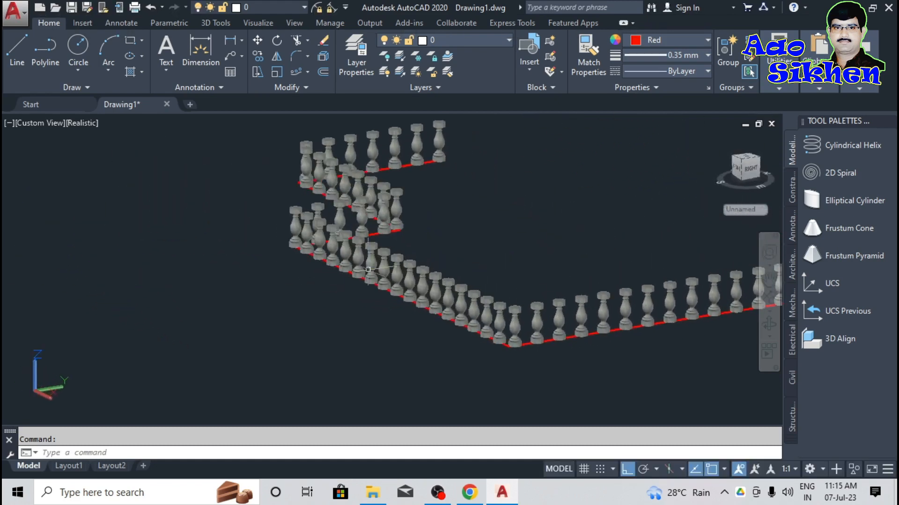
pyautogui.scroll(3, 383, 268)
pyautogui.scroll(2, 384, 269)
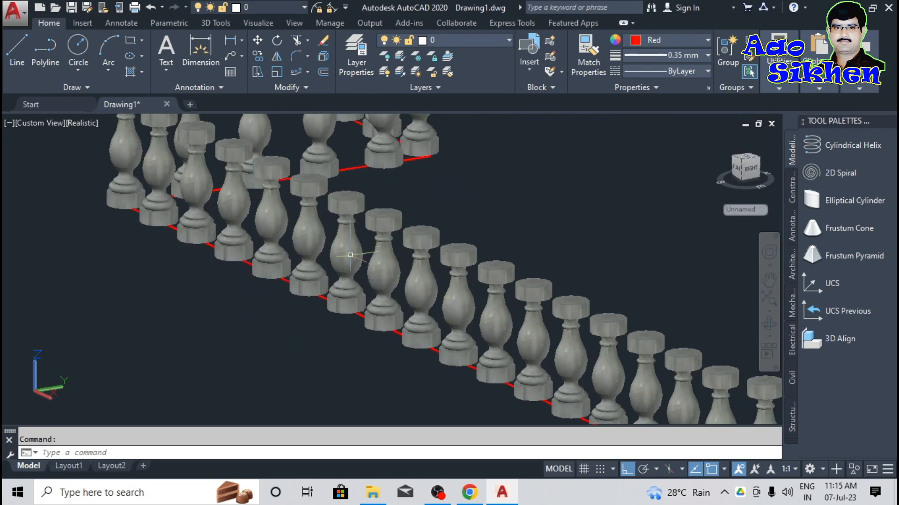
pyautogui.scroll(2, 379, 260)
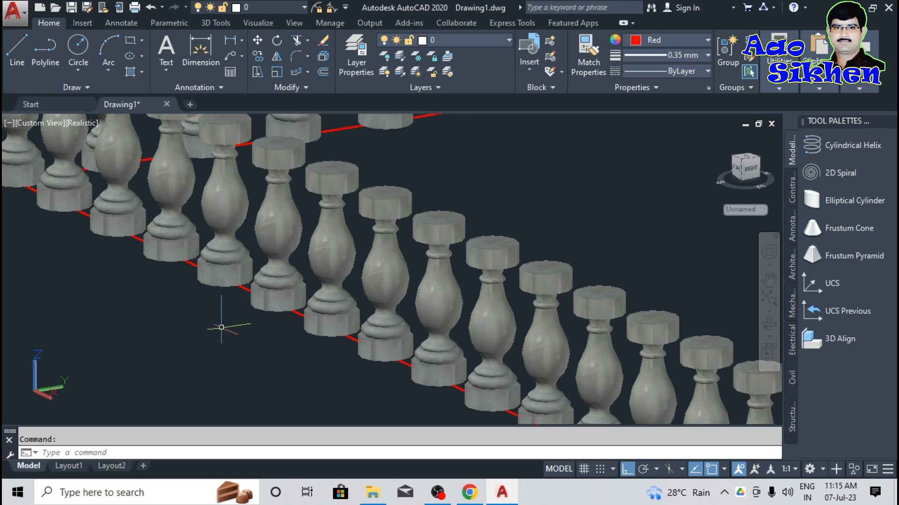
pyautogui.scroll(-4, 234, 318)
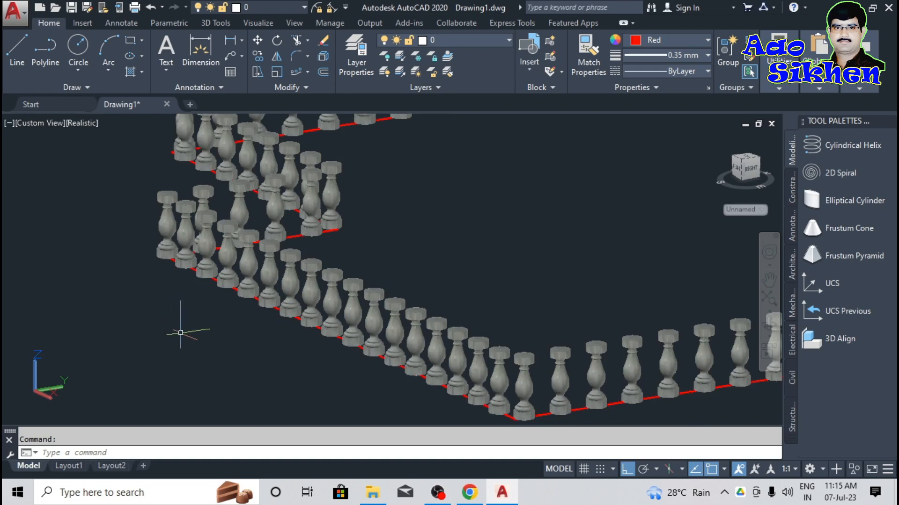
pyautogui.keyDown('shift'); pyautogui.moveTo(183, 334); pyautogui.dragTo(337, 308, button='middle'); pyautogui.keyUp('shift')
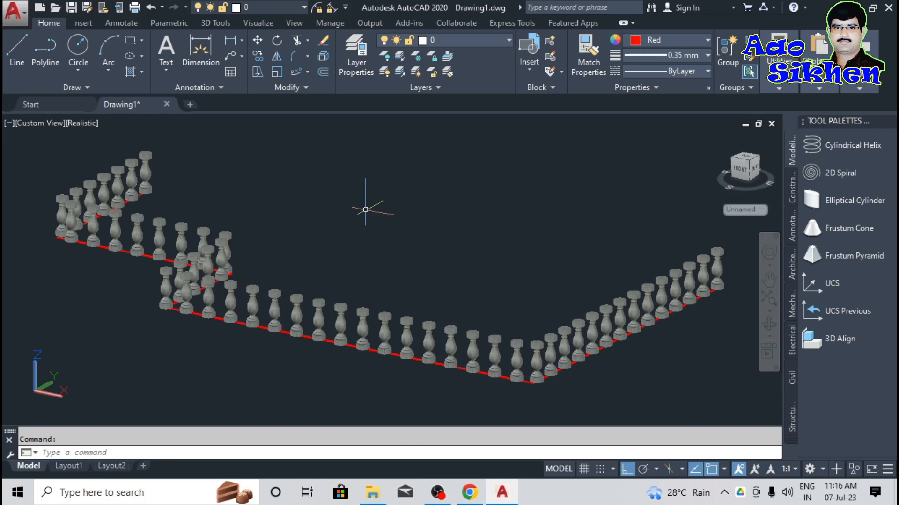
# Step: Erase all objects in the drawing and set the viewport to the Front view
pyautogui.hotkey('ctrl', 'a')
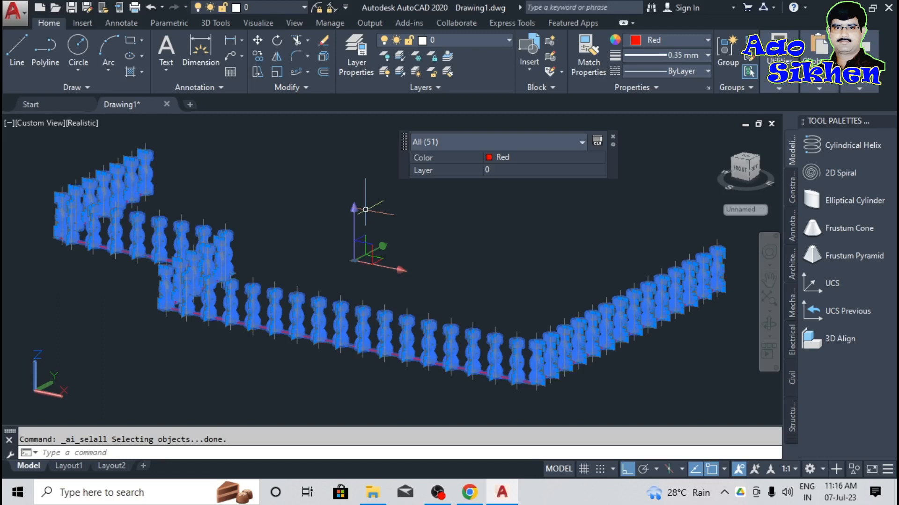
pyautogui.press('Delete')
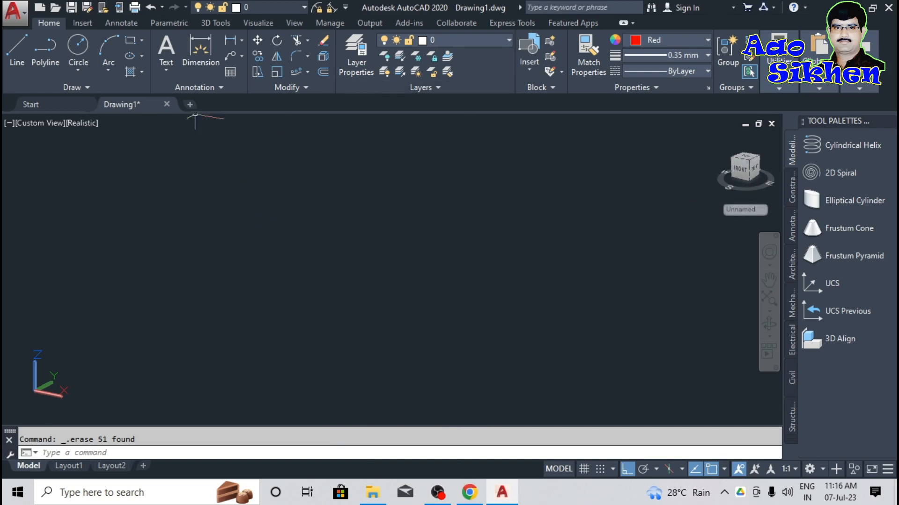
pyautogui.click(27, 123)
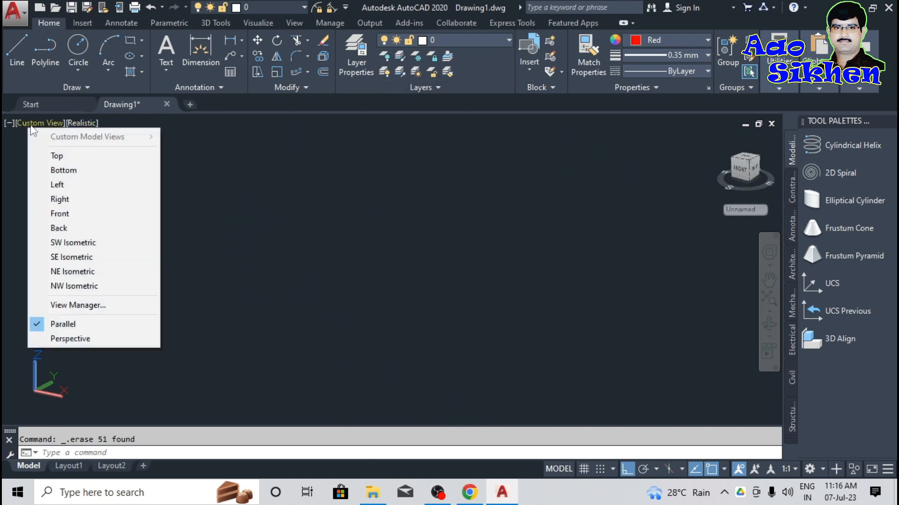
pyautogui.click(65, 217)
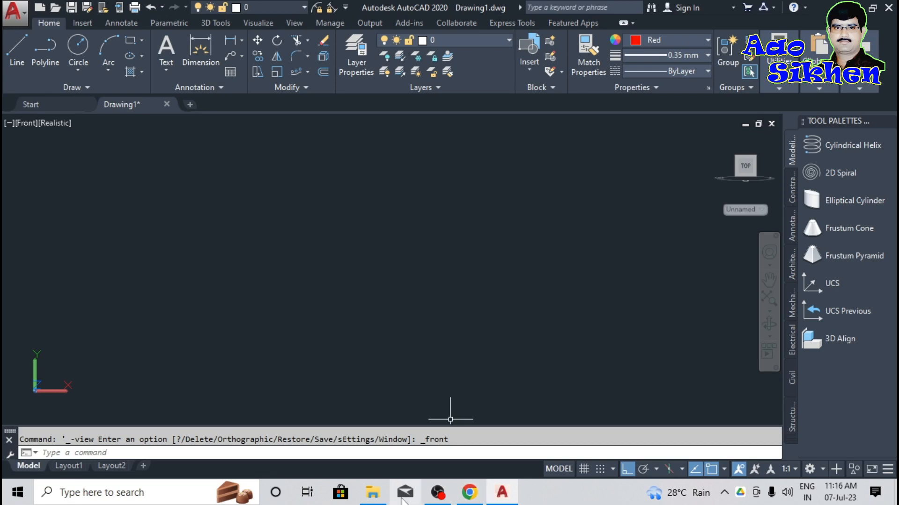
# Step: Insert the image 320px-baluster_and_balustrade_psf from the youtube videos by me folder at scale factor 1 and the default 0 rotation
pyautogui.click(373, 495)
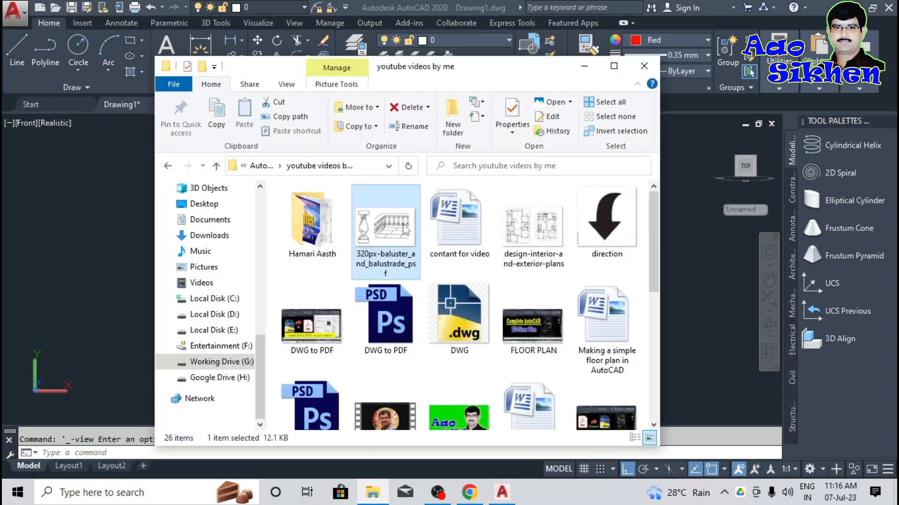
pyautogui.moveTo(405, 230); pyautogui.dragTo(82, 303)
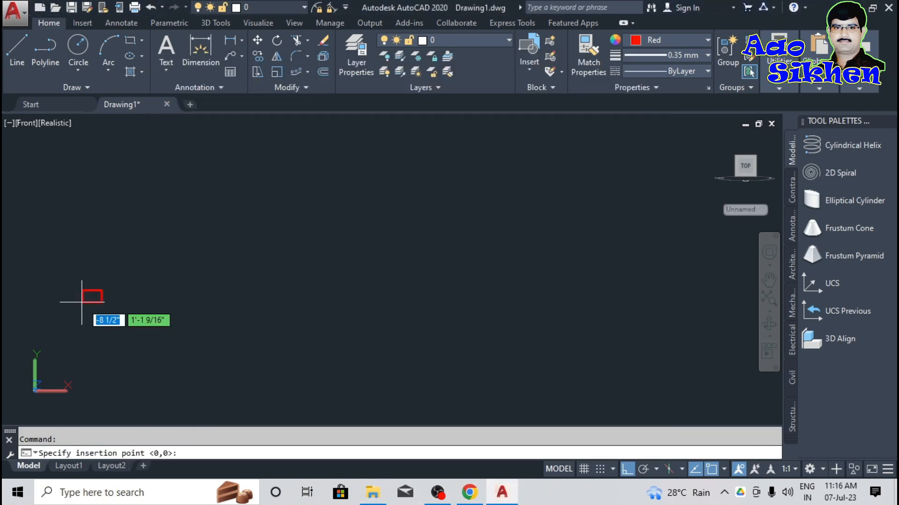
pyautogui.click(282, 334)
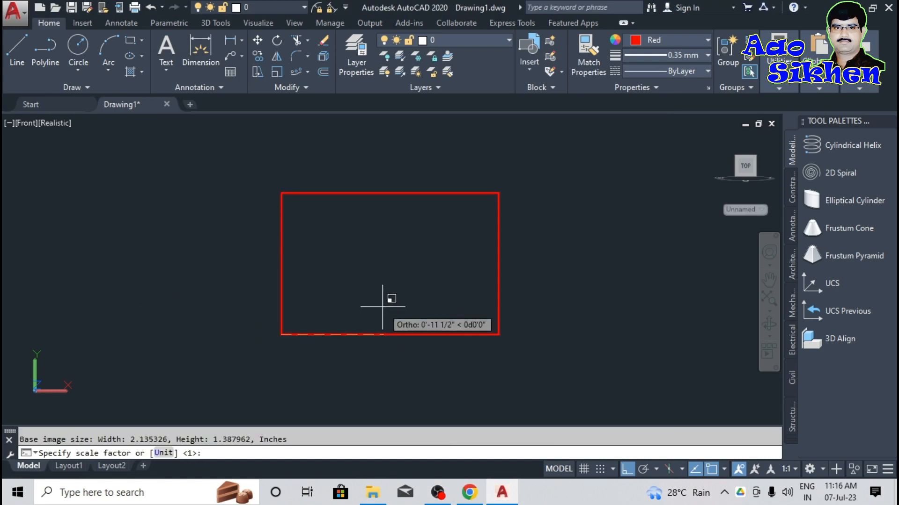
pyautogui.write('1')
pyautogui.press('Return')
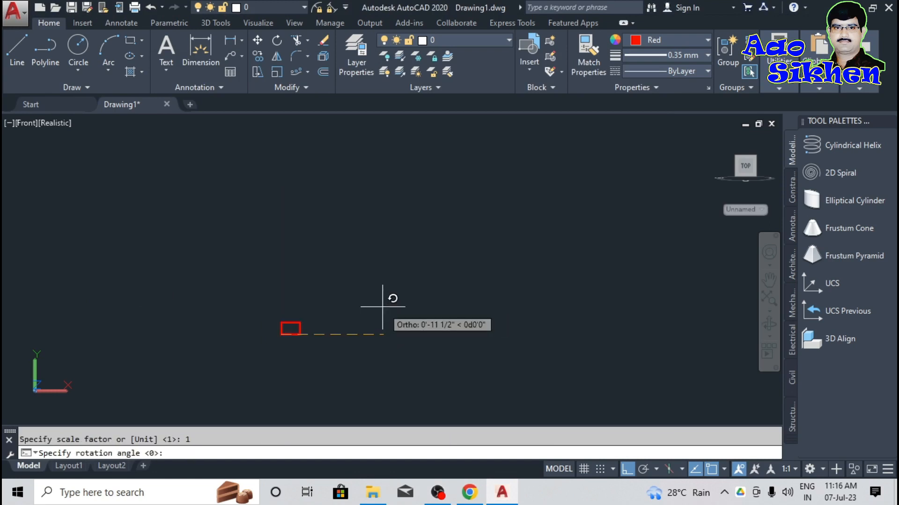
pyautogui.press('Return')
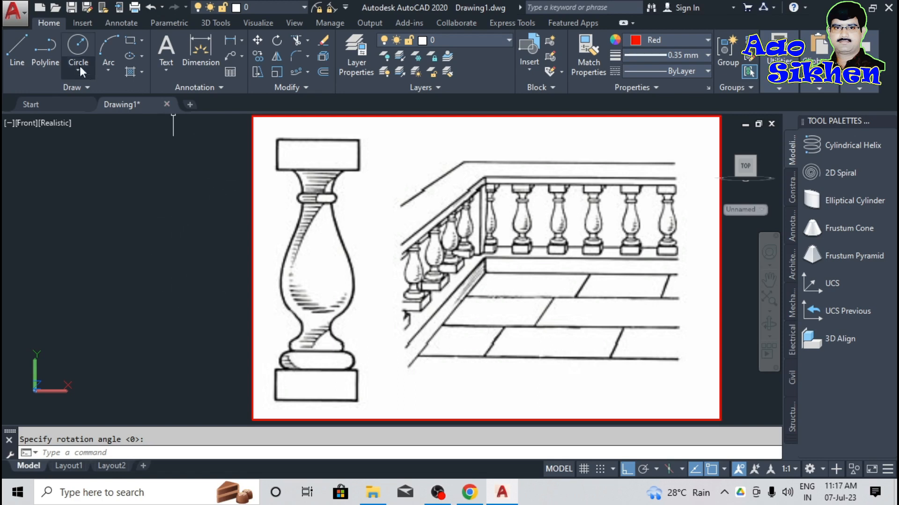
# Step: Trace the left half of the baluster's cap block with a polyline from its top middle to the neck, and turn Ortho off
pyautogui.click(53, 51)
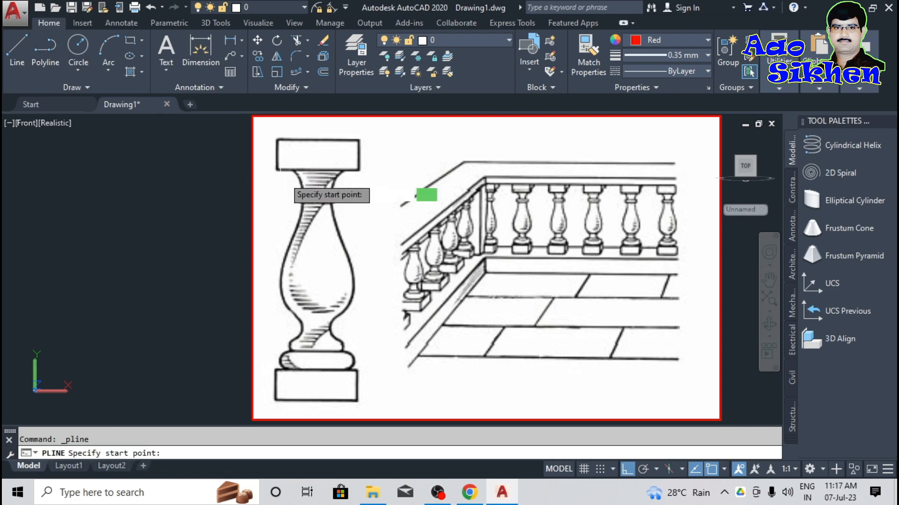
pyautogui.click(313, 139)
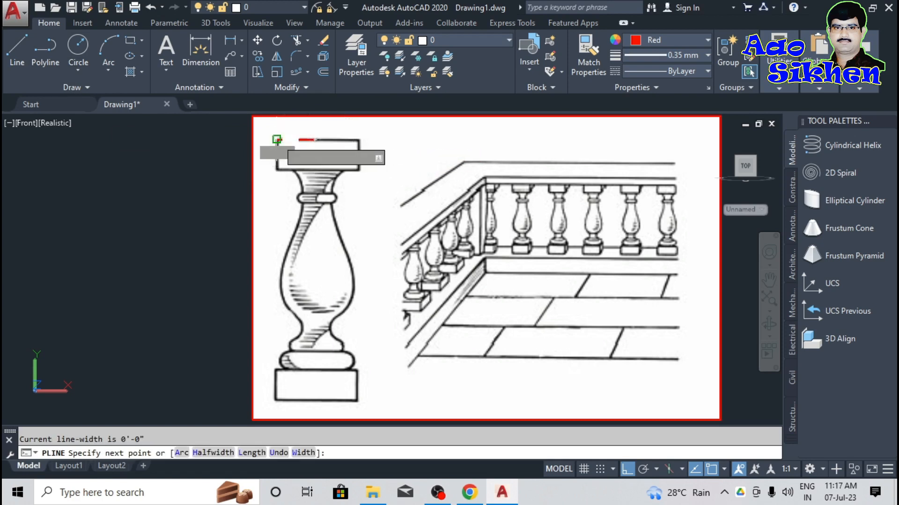
pyautogui.click(278, 140)
pyautogui.click(277, 169)
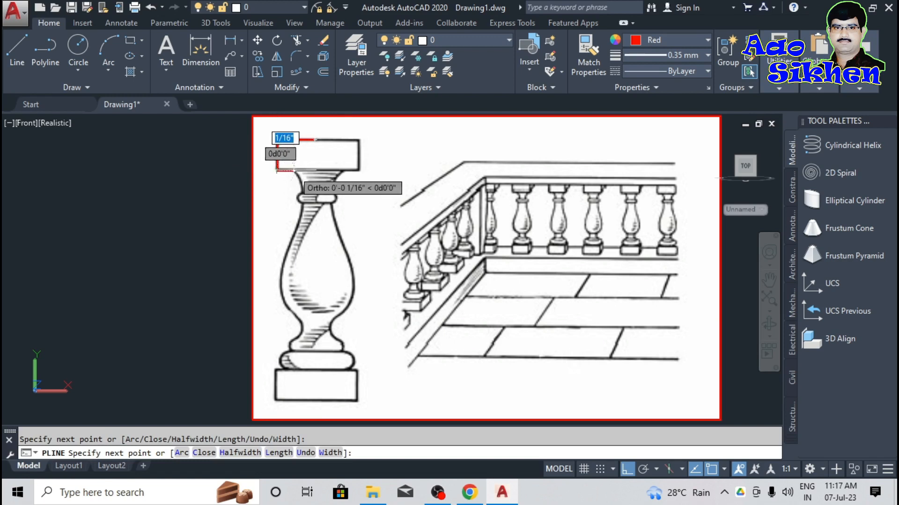
pyautogui.click(295, 169)
pyautogui.scroll(3, 300, 185)
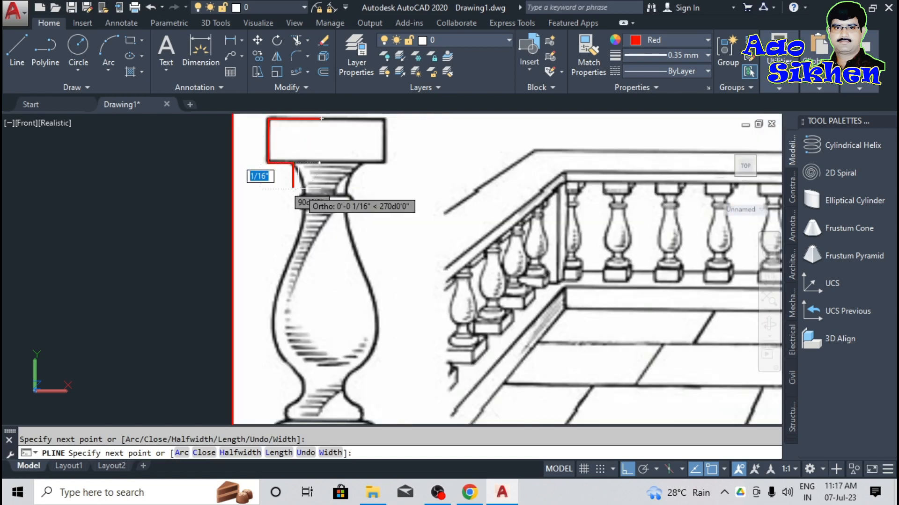
pyautogui.press('F8')
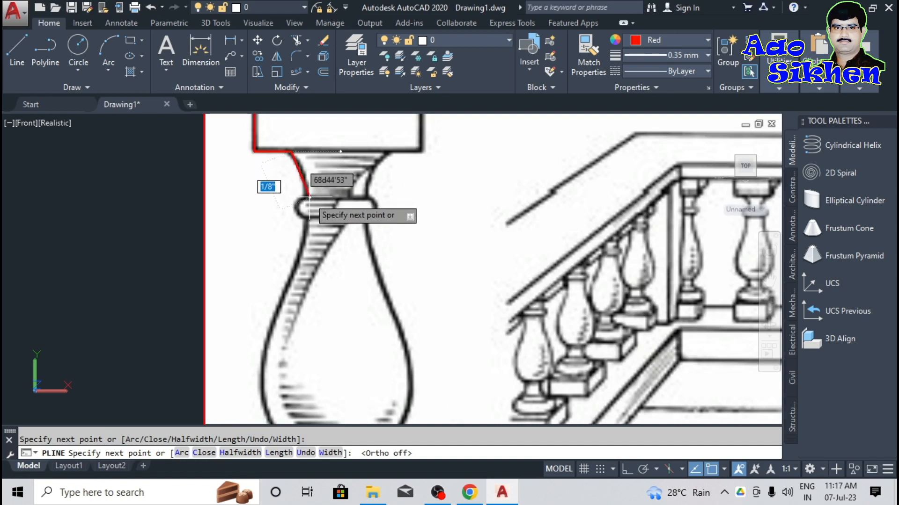
pyautogui.scroll(-2, 312, 139)
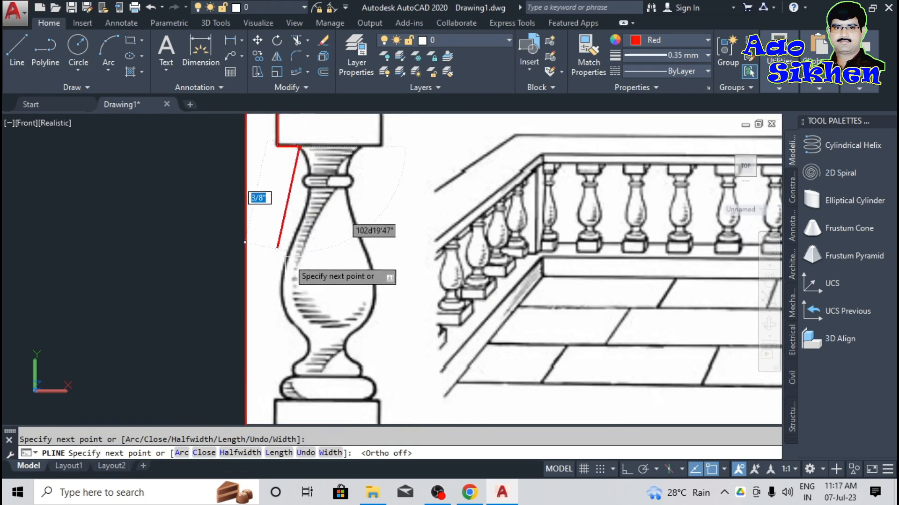
pyautogui.press('Return')
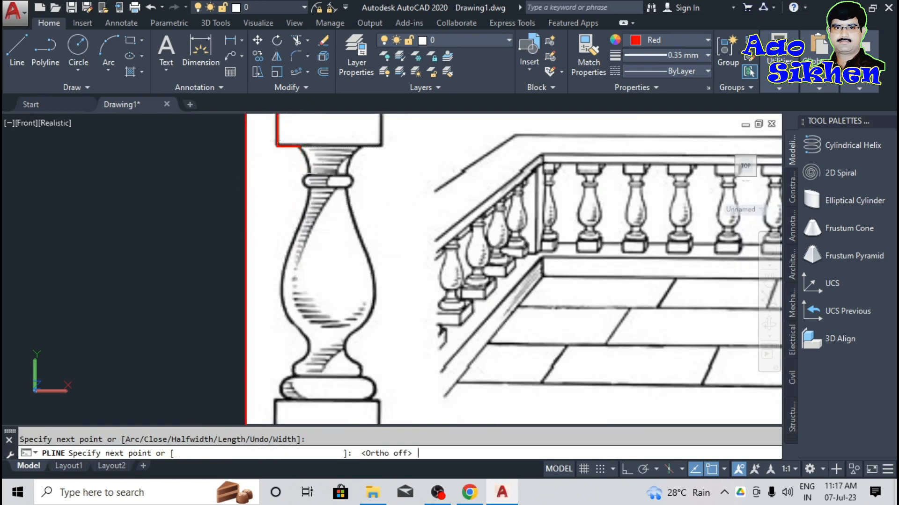
# Step: Trace the left curve of the neck with a three-point arc from the polyline's end to the top of the ring
pyautogui.scroll(3, 297, 149)
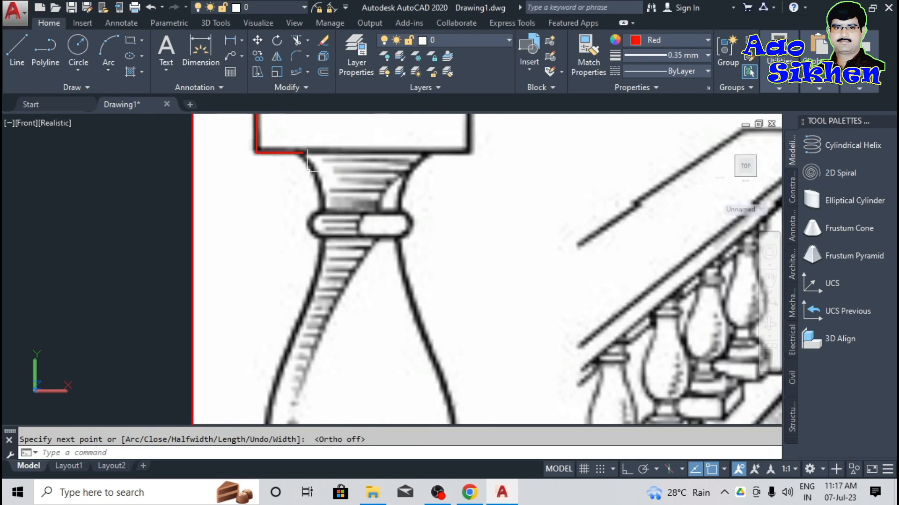
pyautogui.click(106, 46)
pyautogui.click(302, 152)
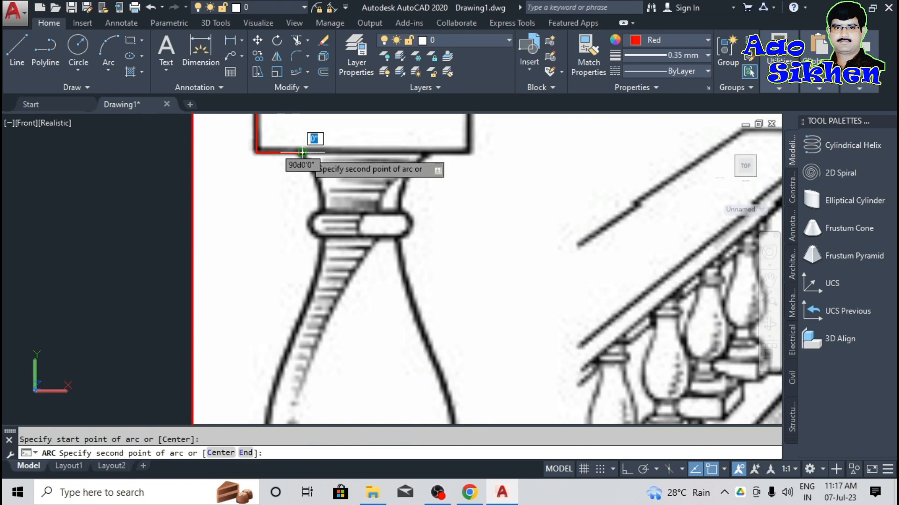
pyautogui.scroll(1, 319, 179)
pyautogui.click(323, 194)
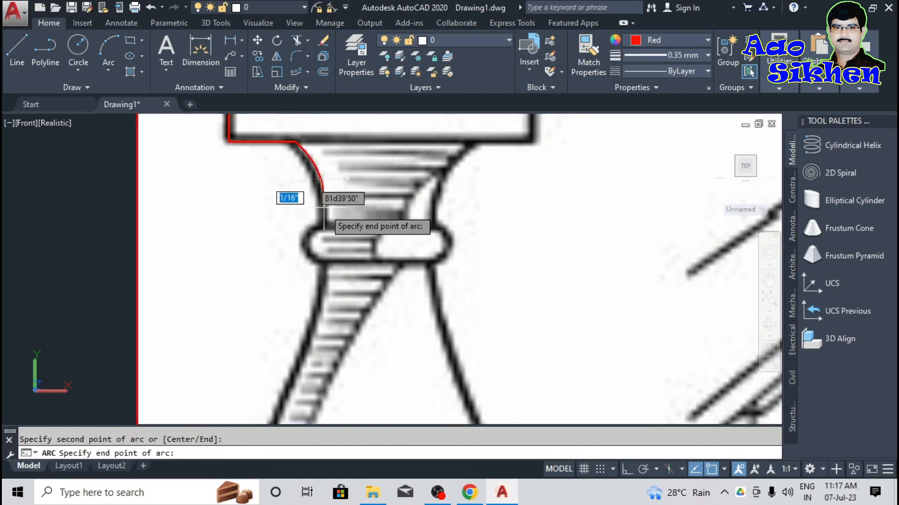
pyautogui.click(326, 221)
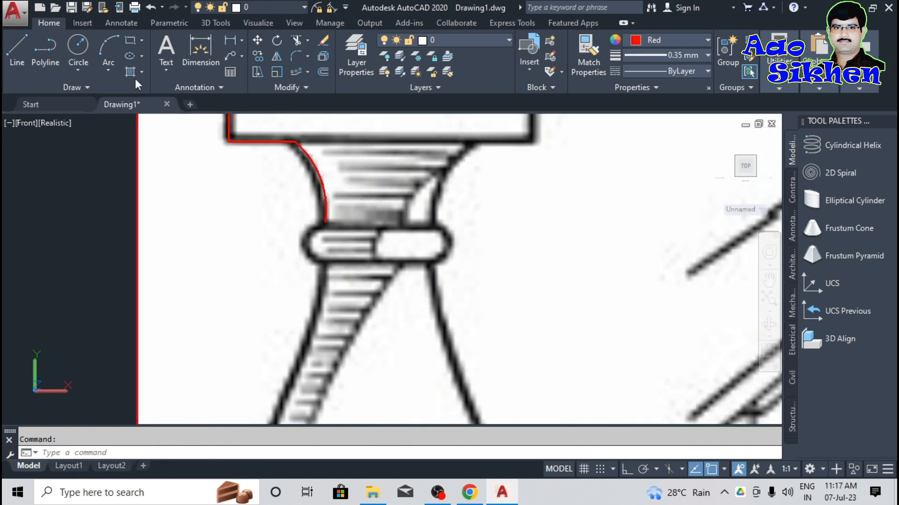
# Step: Trace the rounded left end of the ring with a three-point arc starting at the neck arc's lower end
pyautogui.click(108, 47)
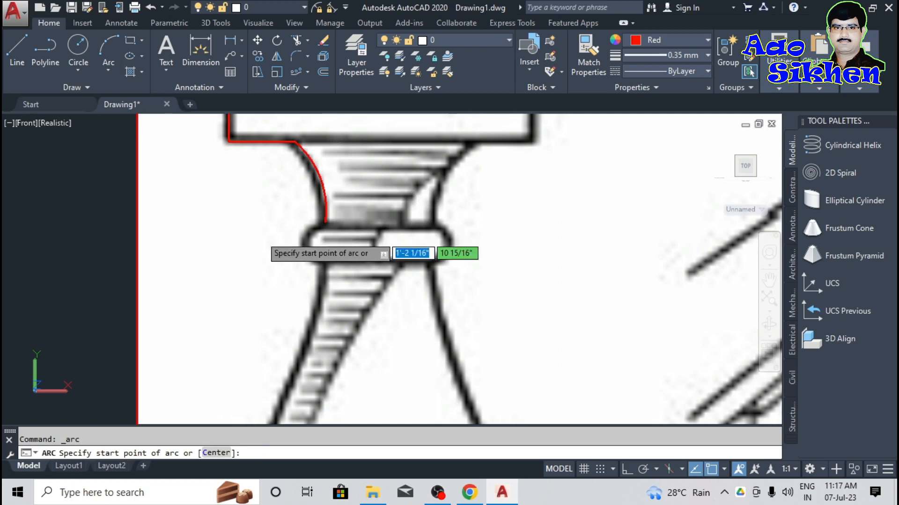
pyautogui.click(324, 222)
pyautogui.click(305, 244)
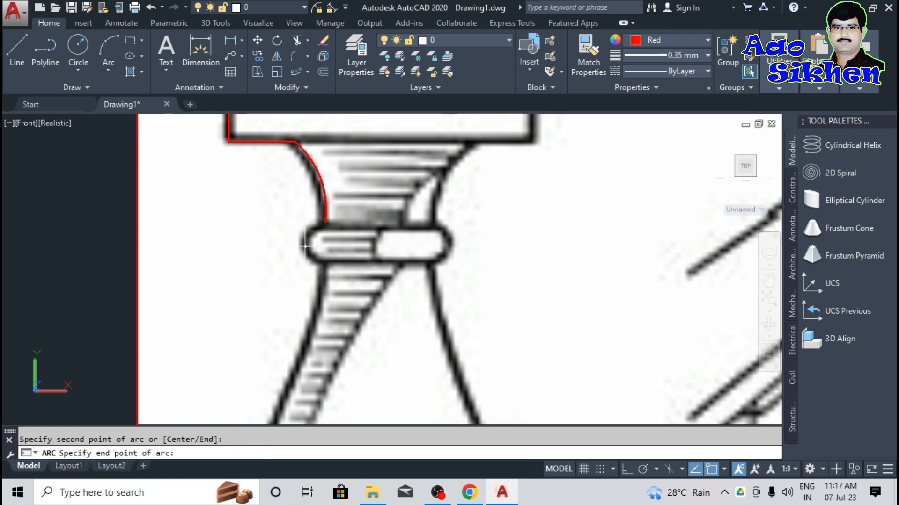
pyautogui.click(323, 265)
# Step: Trace the upper left side of the baluster's body with a three-point arc starting beneath the ring
pyautogui.moveTo(341, 331); pyautogui.dragTo(372, 227, button='middle')
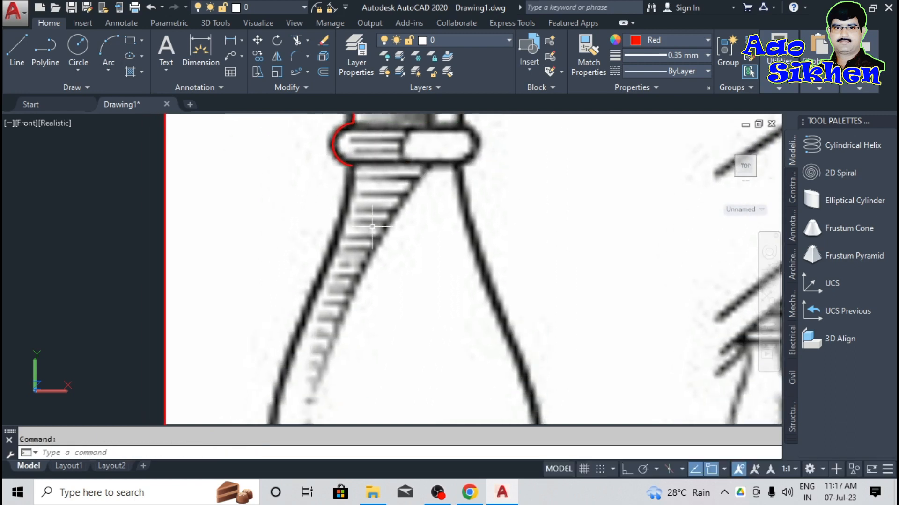
pyautogui.press('Return')
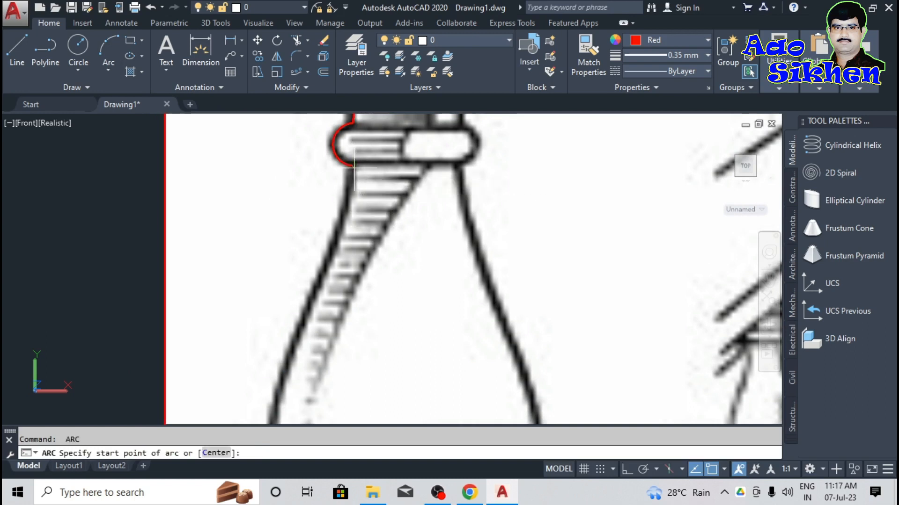
pyautogui.click(352, 166)
pyautogui.click(318, 286)
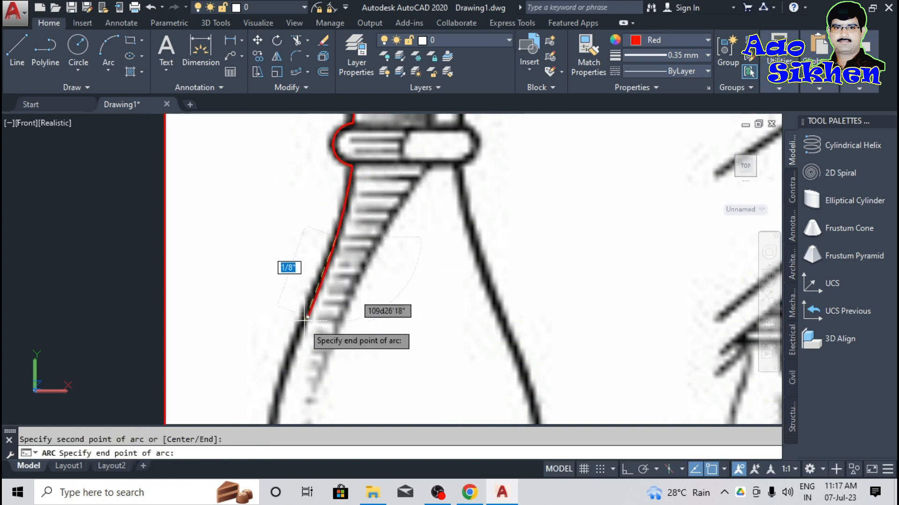
pyautogui.click(289, 346)
# Step: Trace the lower left bulge of the baluster's body with a three-point arc starting at the upper body arc's end
pyautogui.moveTo(289, 347); pyautogui.dragTo(325, 199, button='middle')
pyautogui.press('Return')
pyautogui.click(326, 199)
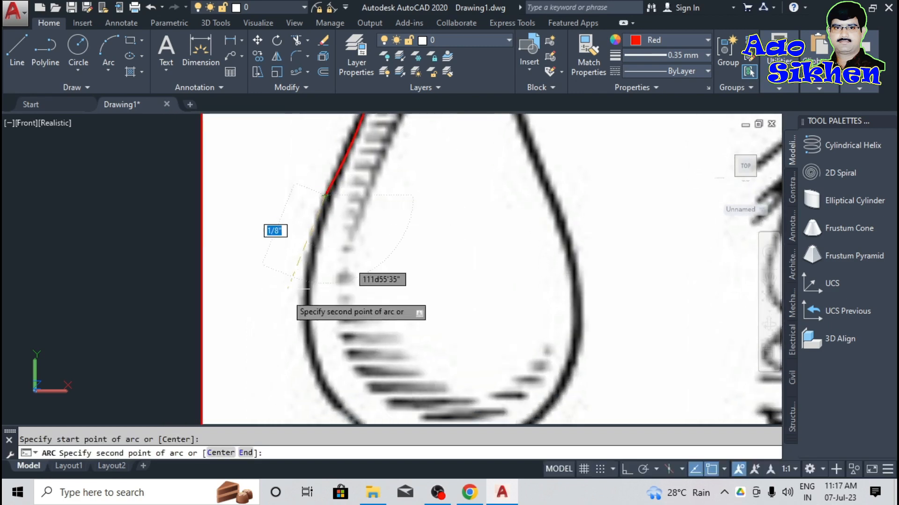
pyautogui.click(304, 323)
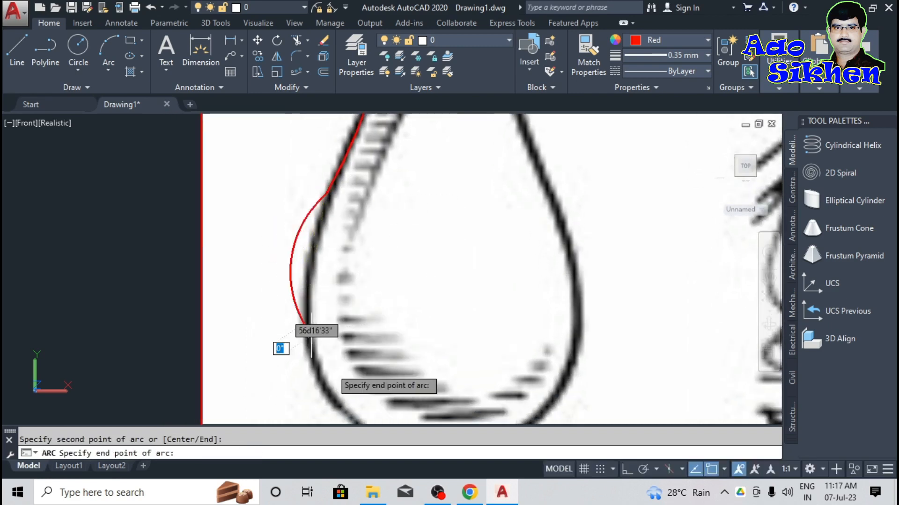
pyautogui.click(347, 416)
# Step: Trace the left side of the narrow waist below the body with a three-point arc continuing from the bulge arc
pyautogui.scroll(-3, 321, 311)
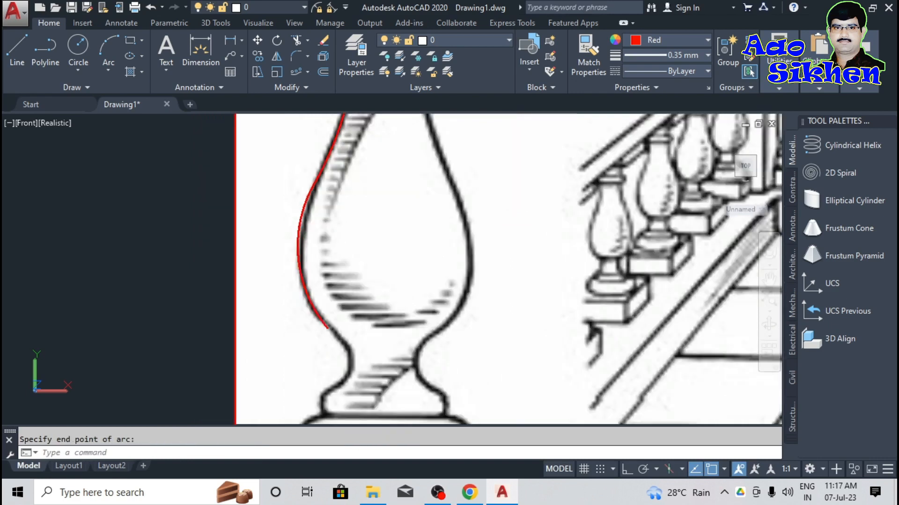
pyautogui.scroll(4, 321, 310)
pyautogui.press('Return')
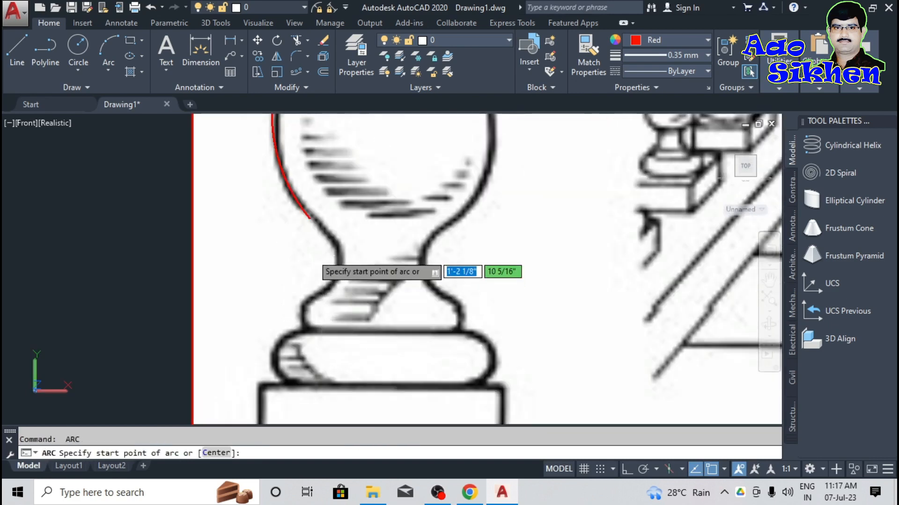
pyautogui.click(309, 218)
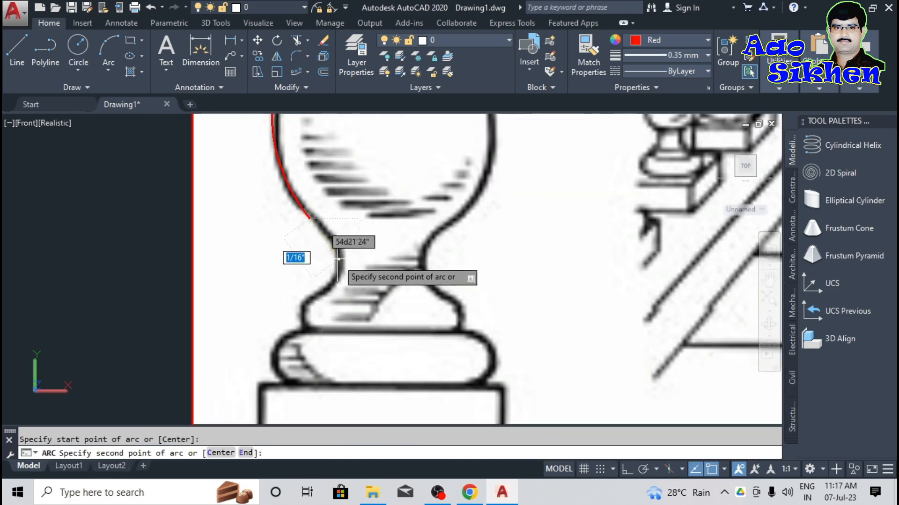
pyautogui.click(333, 247)
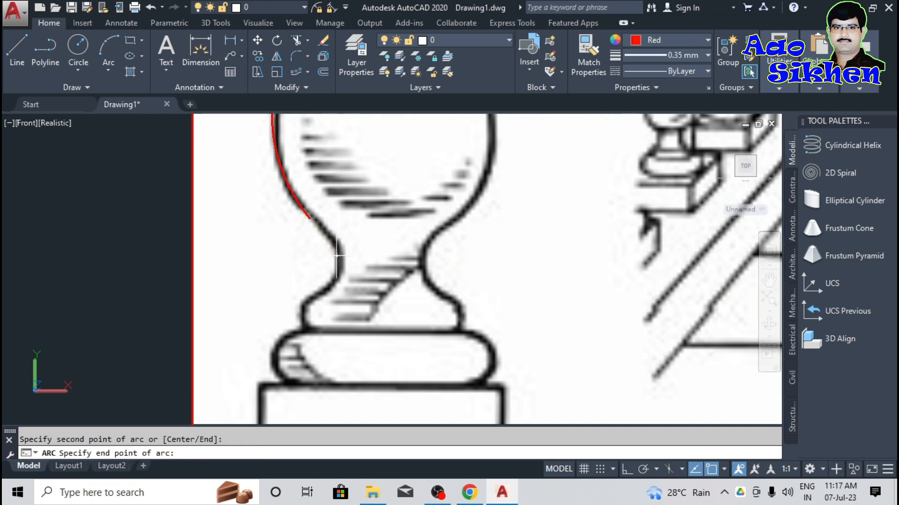
pyautogui.click(315, 295)
# Step: Trace the small rounded left shoulder beneath the waist with a three-point arc ending on top of the wide base ring
pyautogui.scroll(2, 314, 295)
pyautogui.press('Return')
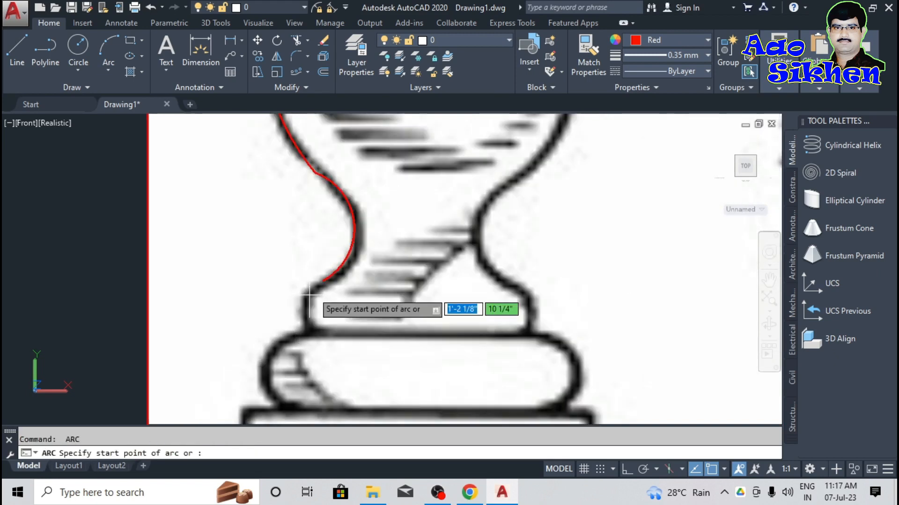
pyautogui.click(322, 279)
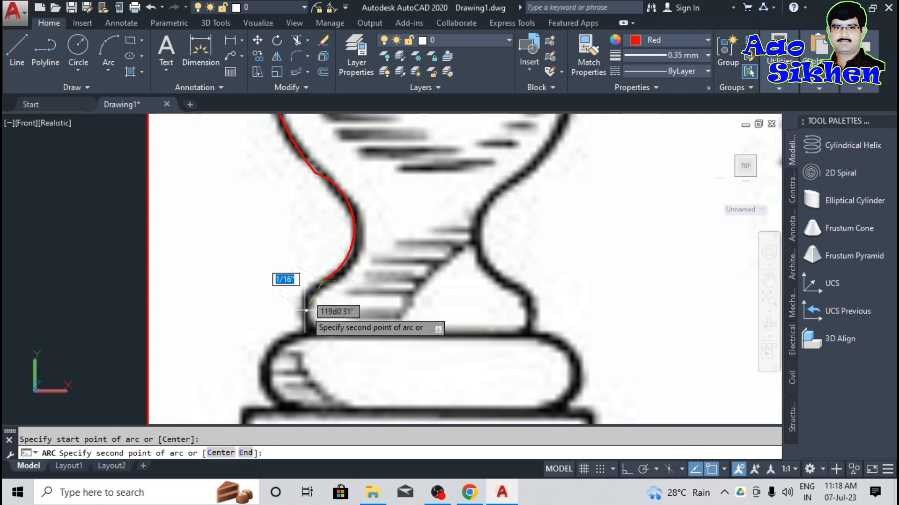
pyautogui.click(305, 301)
pyautogui.click(309, 323)
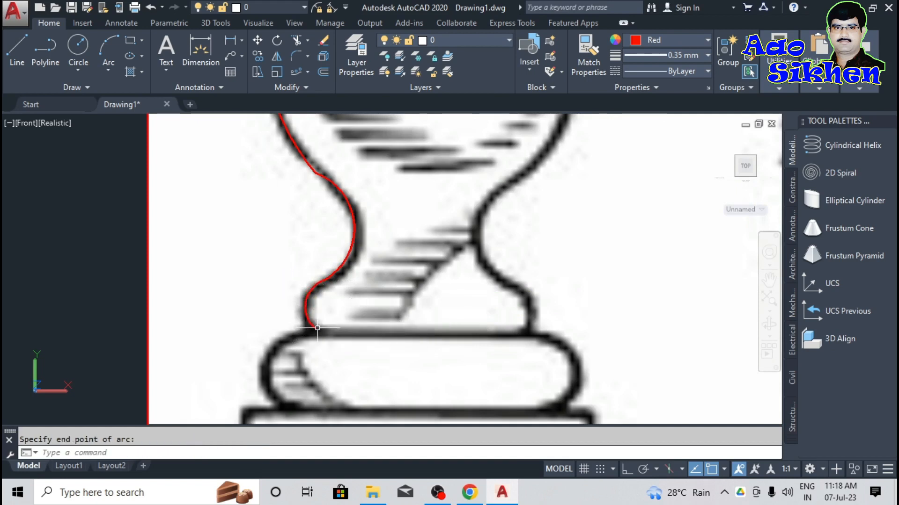
# Step: Trace the rounded left end of the wide base ring with a three-point arc down to the top of the base block
pyautogui.scroll(-1, 308, 323)
pyautogui.scroll(-4, 363, 253)
pyautogui.scroll(7, 349, 286)
pyautogui.press('Return')
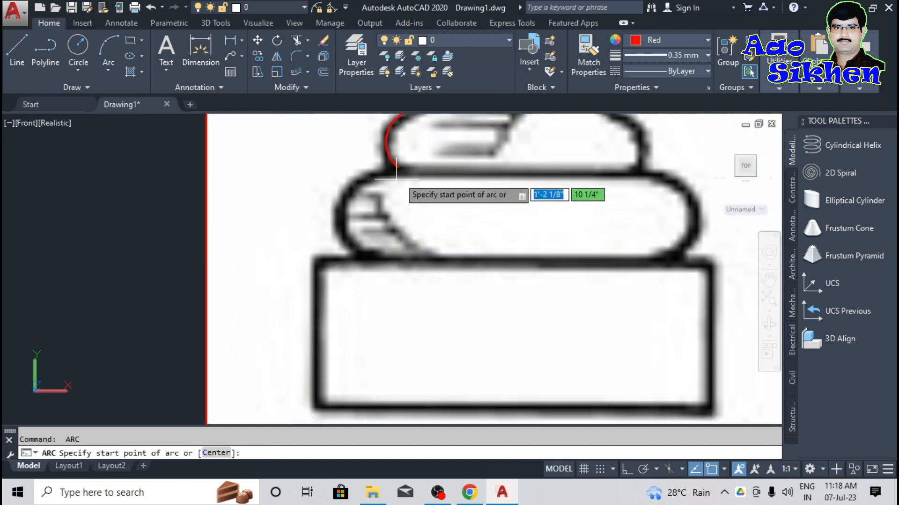
pyautogui.click(396, 167)
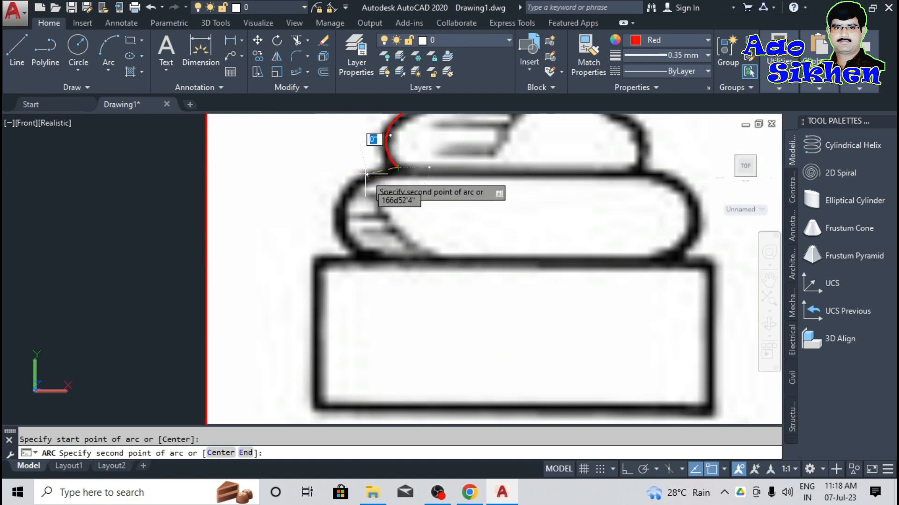
pyautogui.click(335, 216)
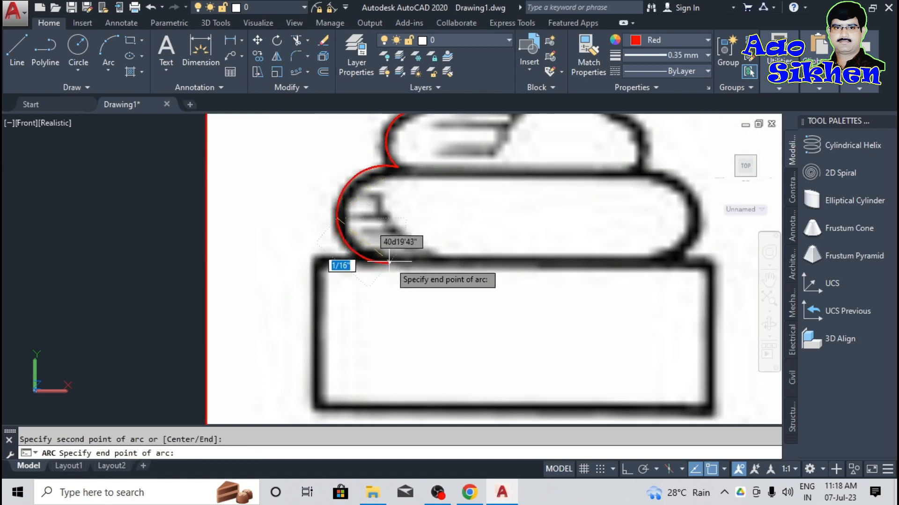
pyautogui.click(373, 256)
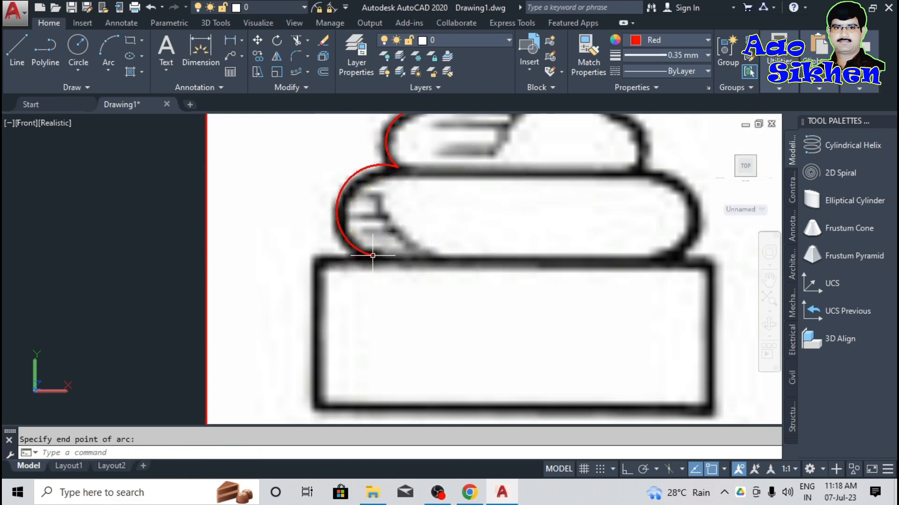
# Step: Trace the left half of the base block with an Ortho polyline from the ring arc's end to the block's bottom middle, and turn Ortho off
pyautogui.click(46, 47)
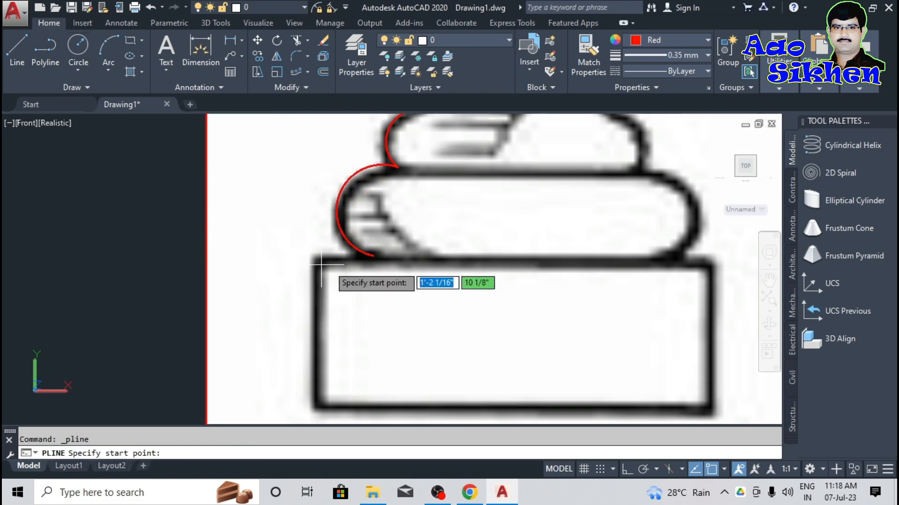
pyautogui.click(372, 256)
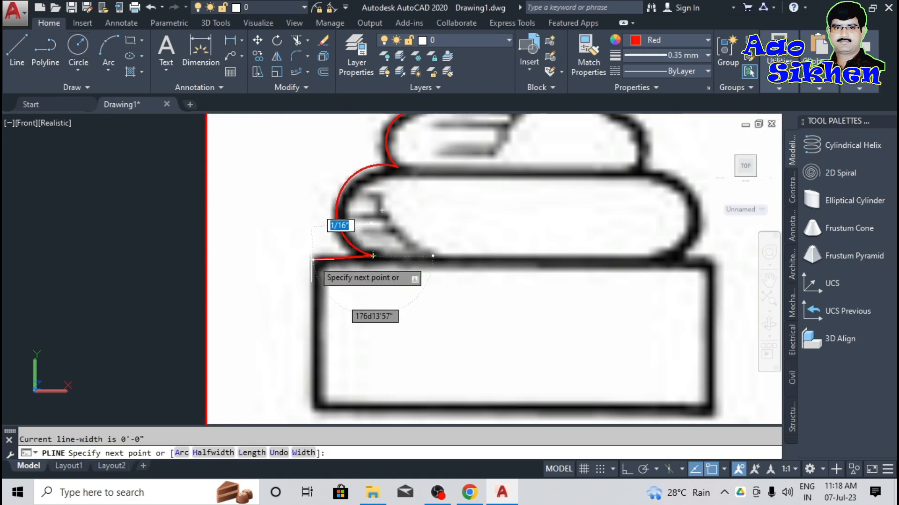
pyautogui.press('F8')
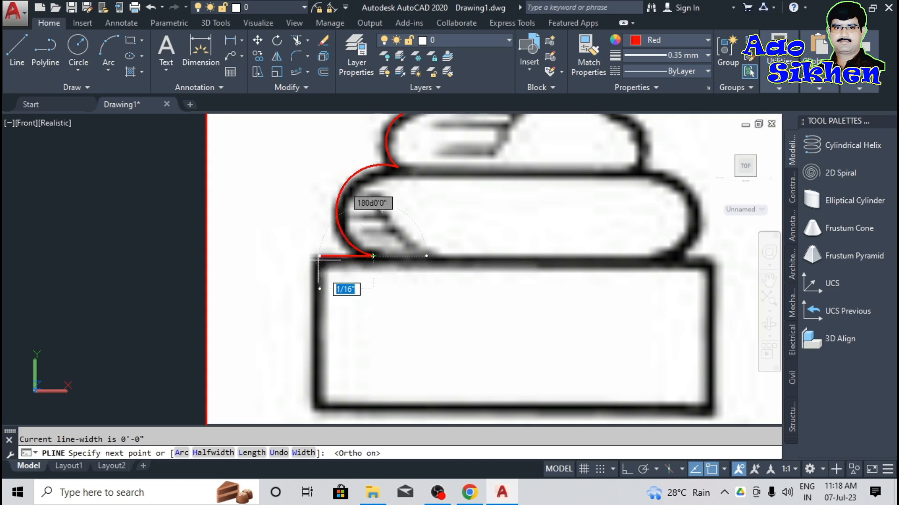
pyautogui.click(316, 256)
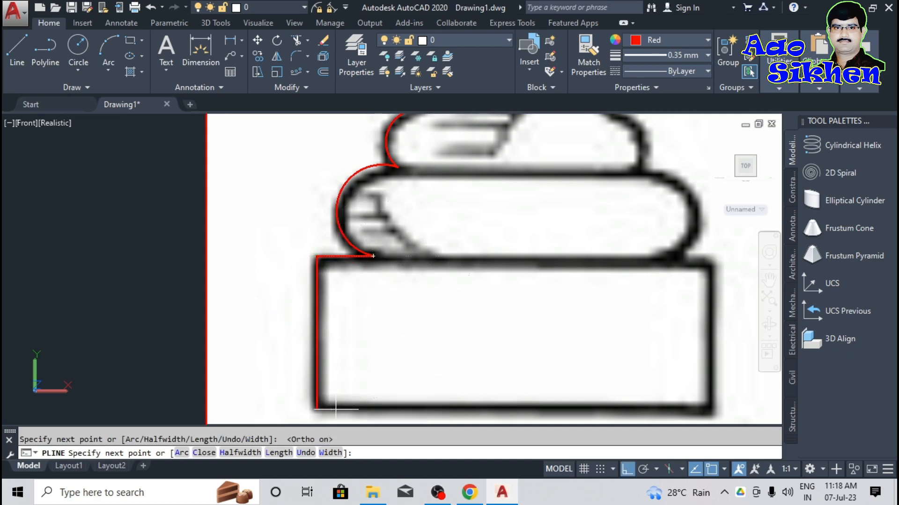
pyautogui.click(317, 408)
pyautogui.click(519, 409)
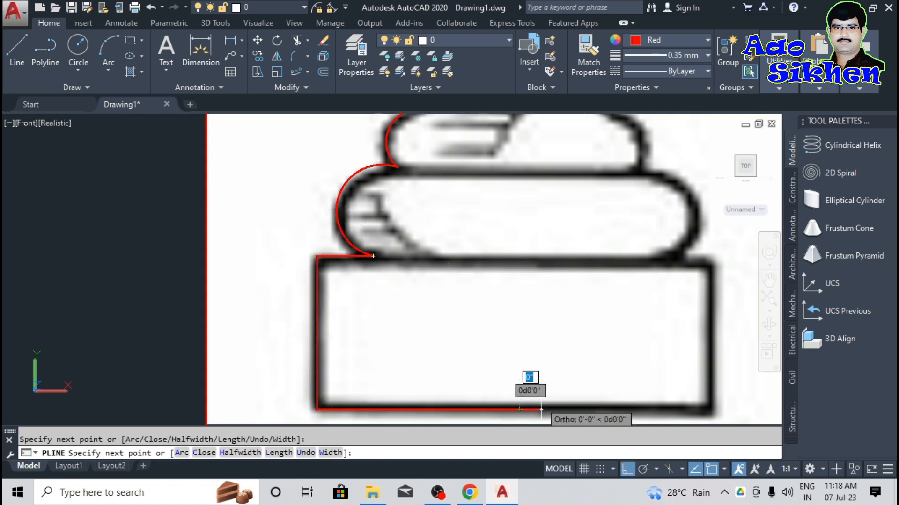
pyautogui.press('F8')
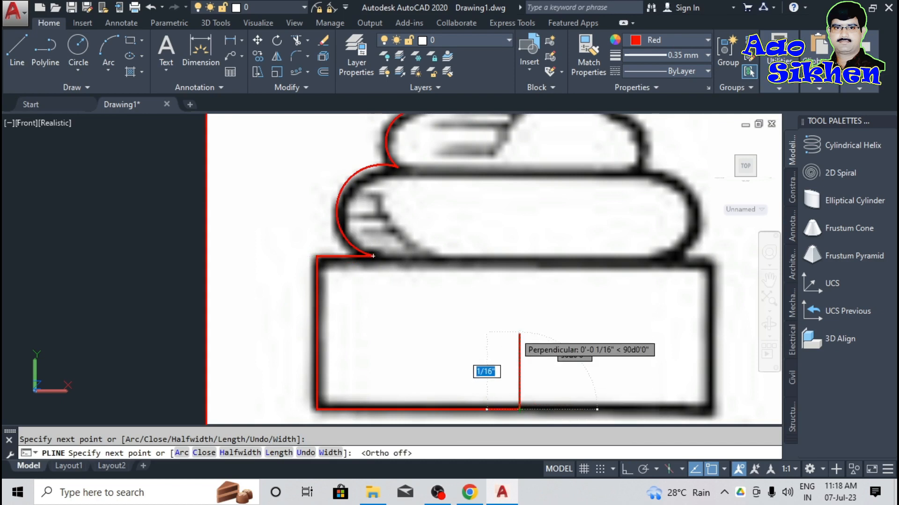
pyautogui.press('Return')
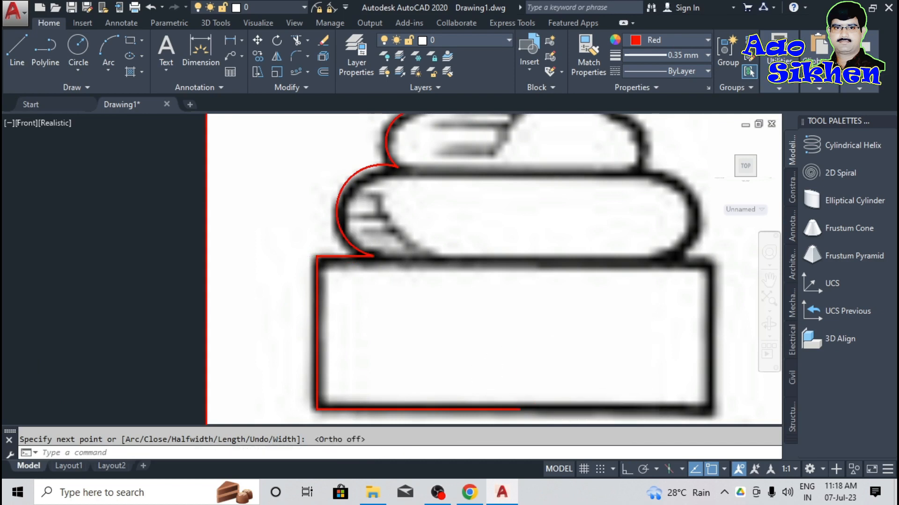
# Step: Delete the raster reference image, keeping only the traced half profile
pyautogui.scroll(-8, 234, 317)
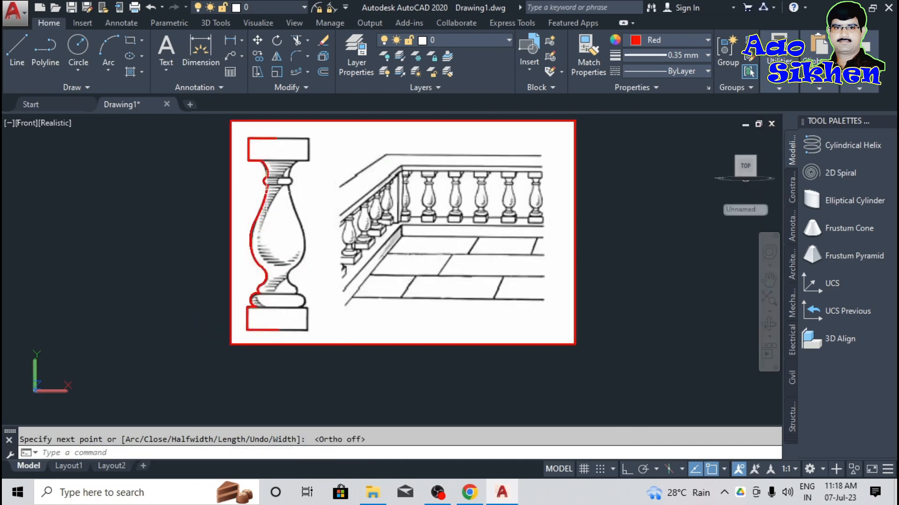
pyautogui.click(608, 181)
pyautogui.click(568, 211)
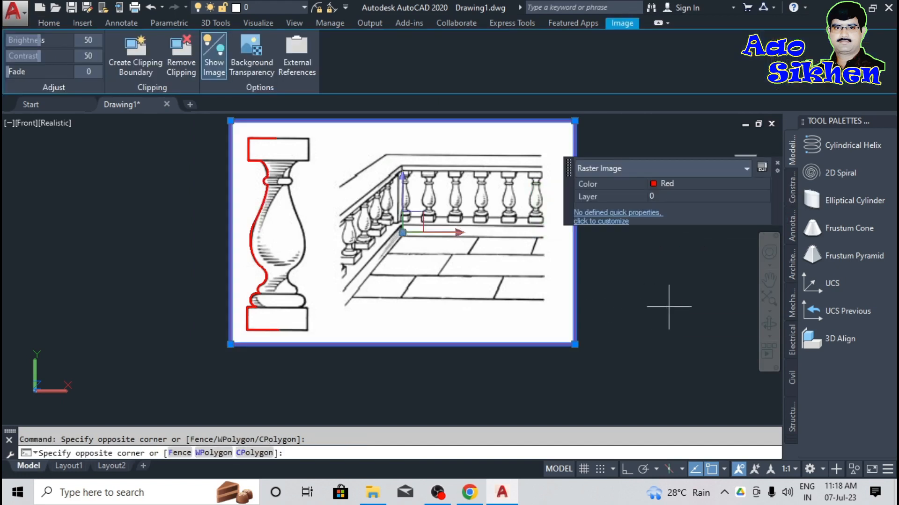
pyautogui.press('Escape')
pyautogui.moveTo(638, 315)
pyautogui.mouseDown(button='middle')
pyautogui.moveTo(659, 330)
pyautogui.moveTo(654, 339)
pyautogui.mouseUp(button='middle')
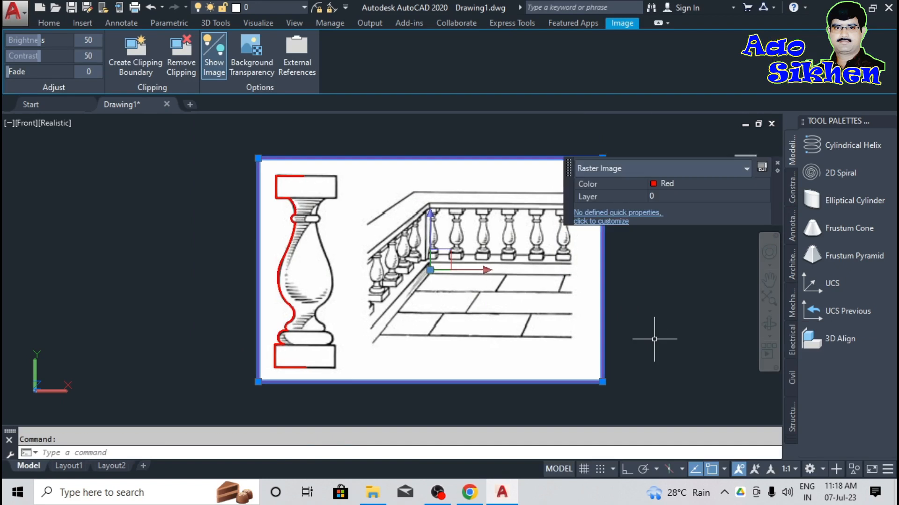
pyautogui.press('Delete')
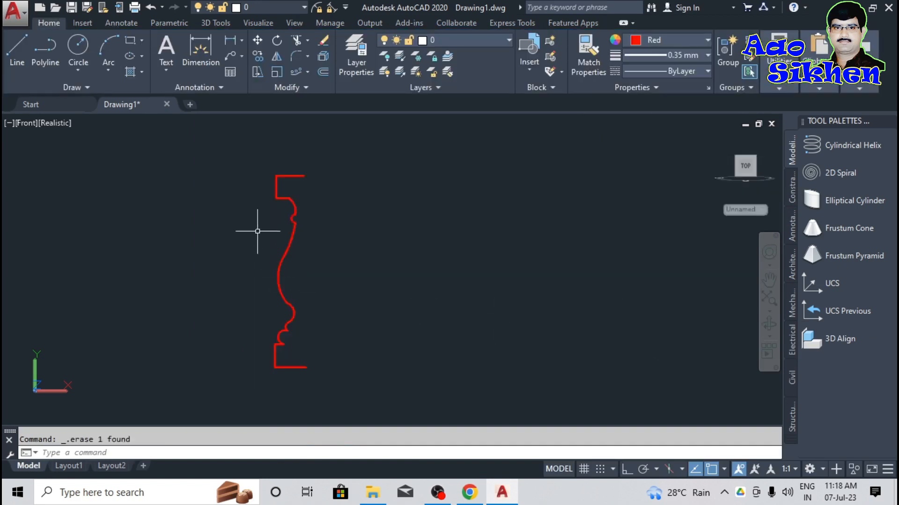
# Step: Draw a vertical polyline with Ortho on from the cap's open top end down past the base's bottom line
pyautogui.scroll(1, 265, 229)
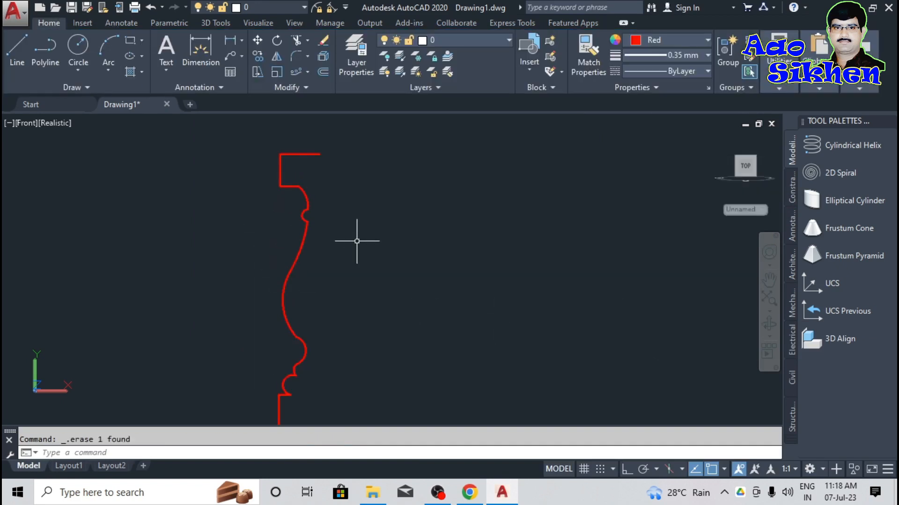
pyautogui.moveTo(348, 301); pyautogui.dragTo(357, 272, button='middle')
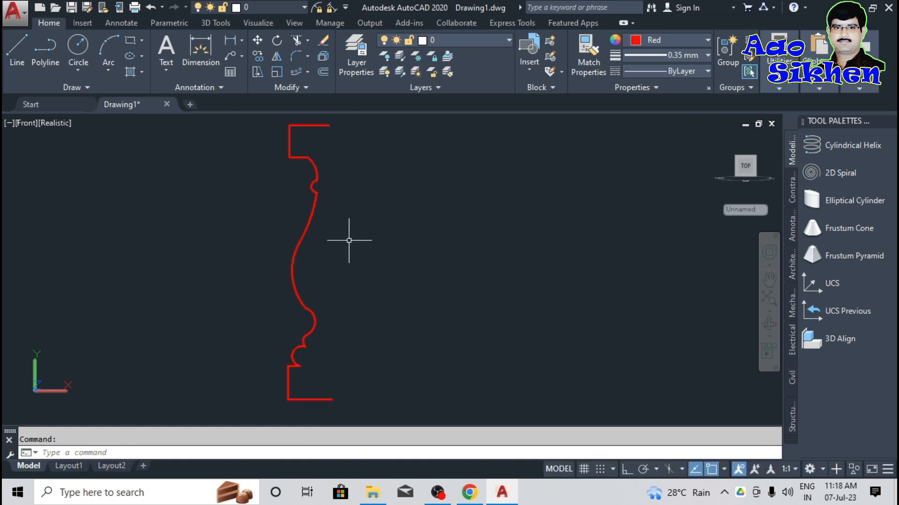
pyautogui.click(56, 54)
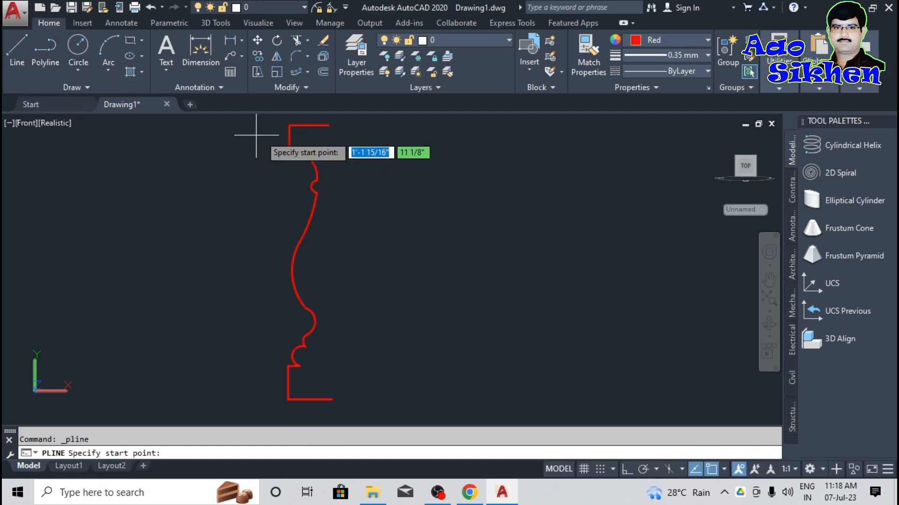
pyautogui.click(329, 125)
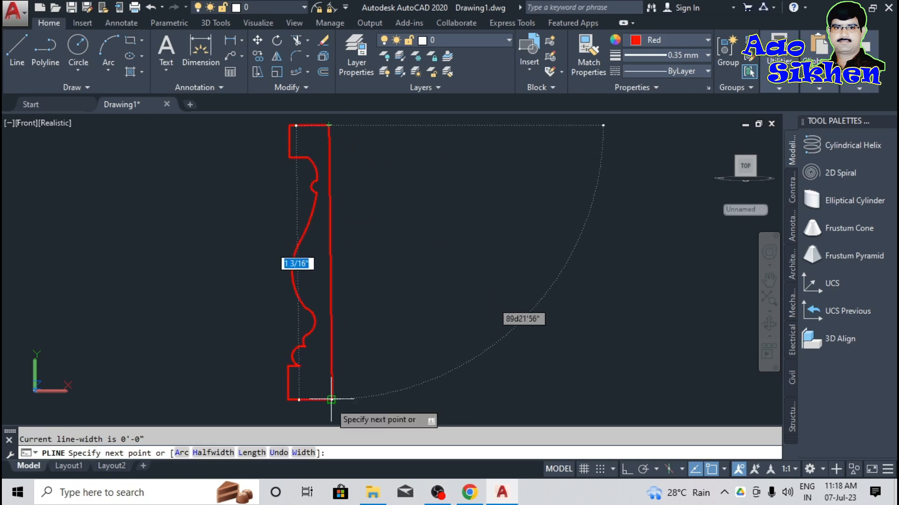
pyautogui.press('F8')
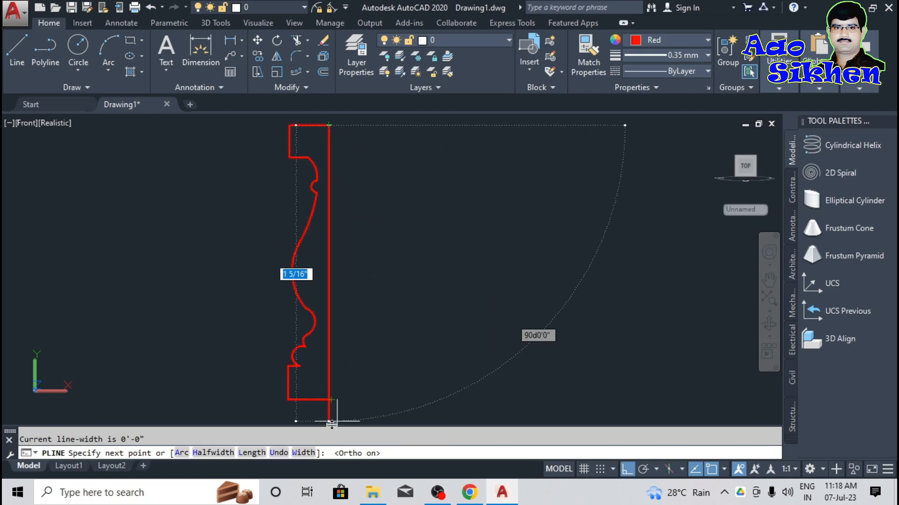
pyautogui.click(330, 417)
pyautogui.press('Escape')
# Step: Trim the overhanging ends of the vertical axis line and the base line at their crossing in the lower corner
pyautogui.scroll(6, 328, 411)
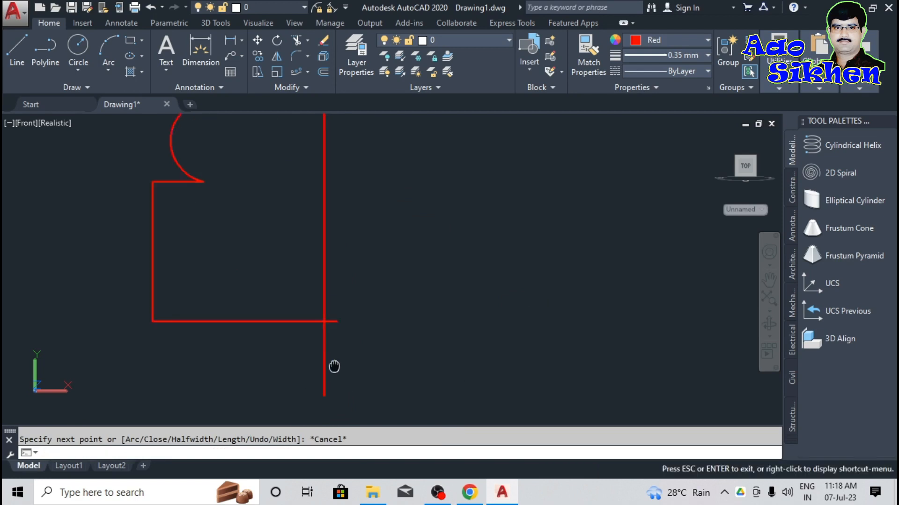
pyautogui.write('t')
pyautogui.press('Return')
pyautogui.click(379, 274)
pyautogui.click(312, 328)
pyautogui.press('Return')
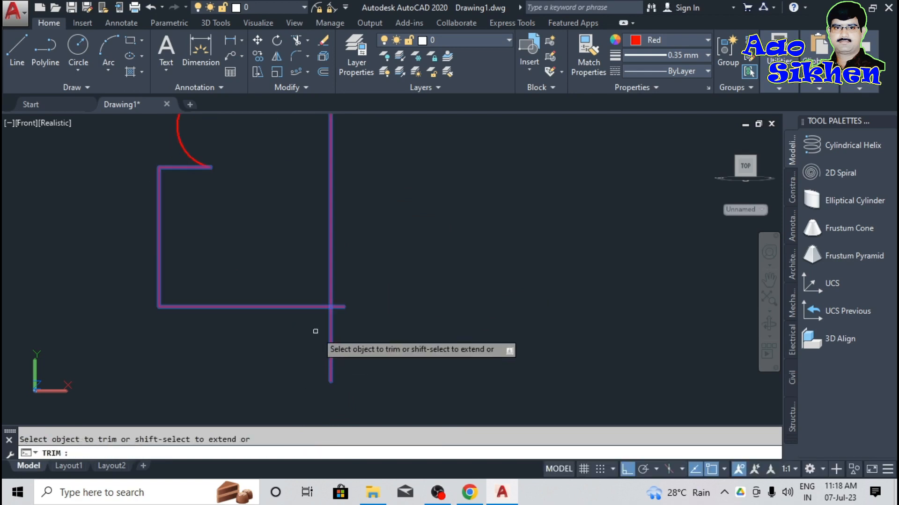
pyautogui.click(337, 324)
pyautogui.click(337, 324)
pyautogui.click(346, 310)
pyautogui.click(341, 301)
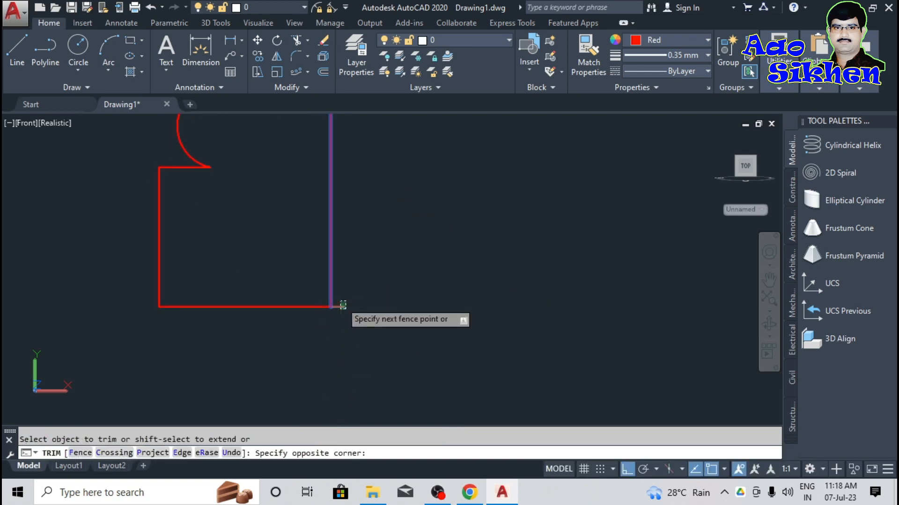
pyautogui.press('Escape')
# Step: Join all the traced half-profile segments and the axis line into a polyline
pyautogui.scroll(-2, 313, 372)
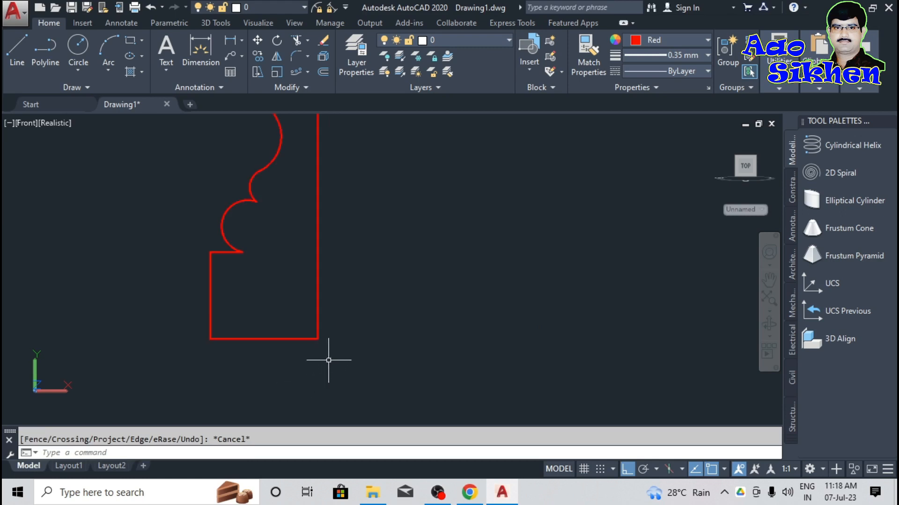
pyautogui.scroll(-3, 353, 349)
pyautogui.moveTo(367, 314); pyautogui.dragTo(354, 369, button='middle')
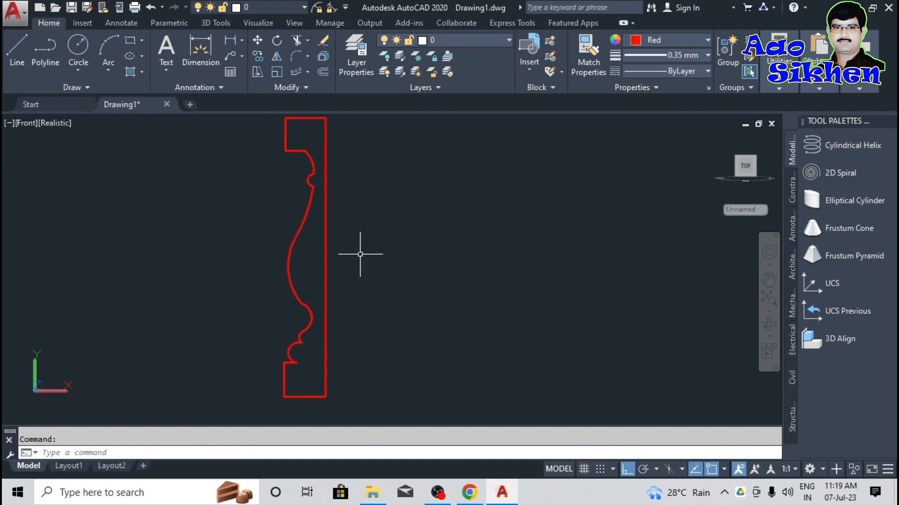
pyautogui.hotkey('ctrl', 'a')
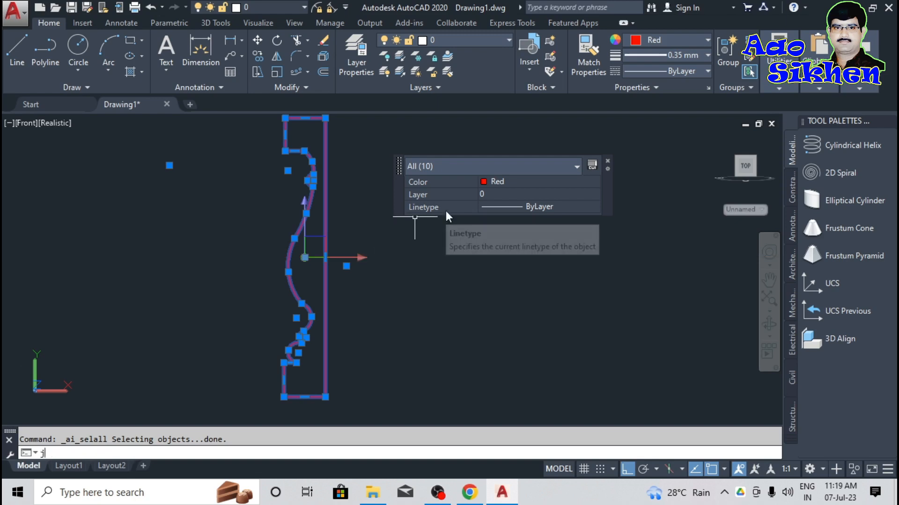
pyautogui.write('J')
pyautogui.press('Return')
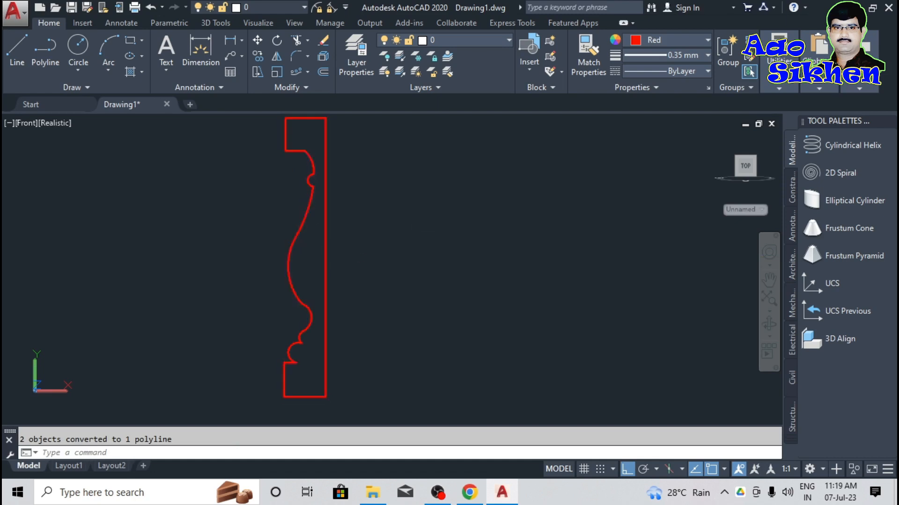
# Step: Check which segments of the half profile are joined, examining the small arcs above the base block
pyautogui.click(329, 271)
pyautogui.press('Escape')
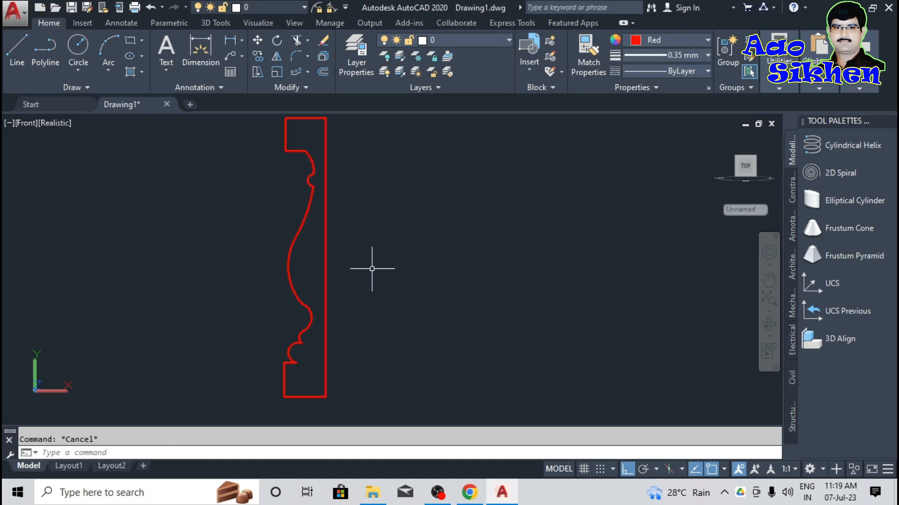
pyautogui.click(336, 296)
pyautogui.click(322, 325)
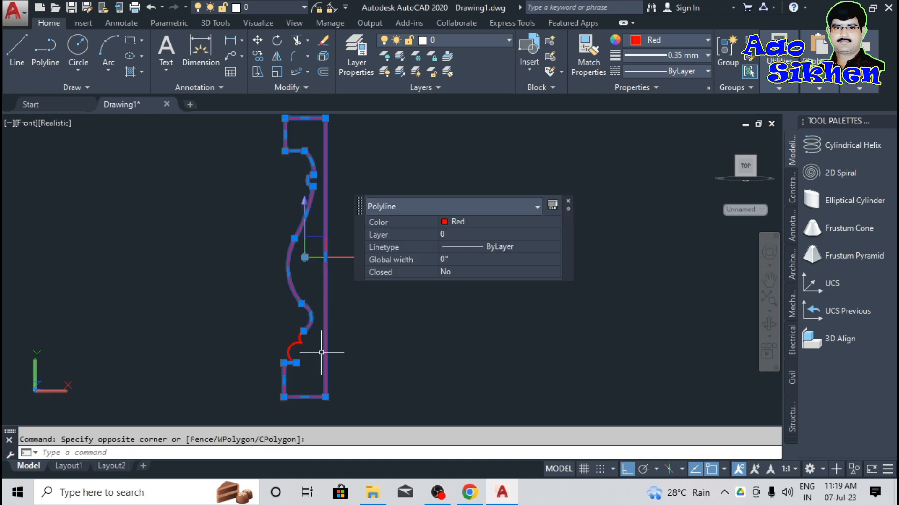
pyautogui.scroll(1, 315, 354)
pyautogui.scroll(3, 297, 296)
pyautogui.press('Escape')
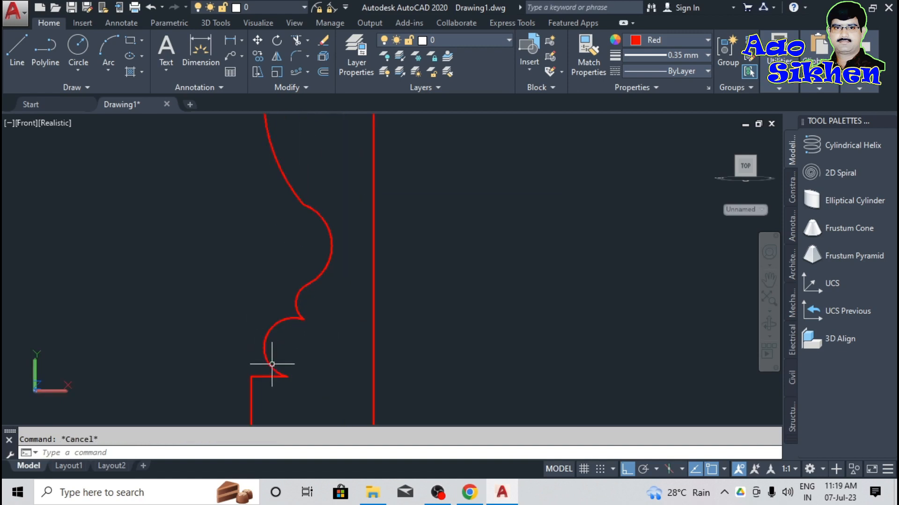
pyautogui.scroll(-4, 256, 281)
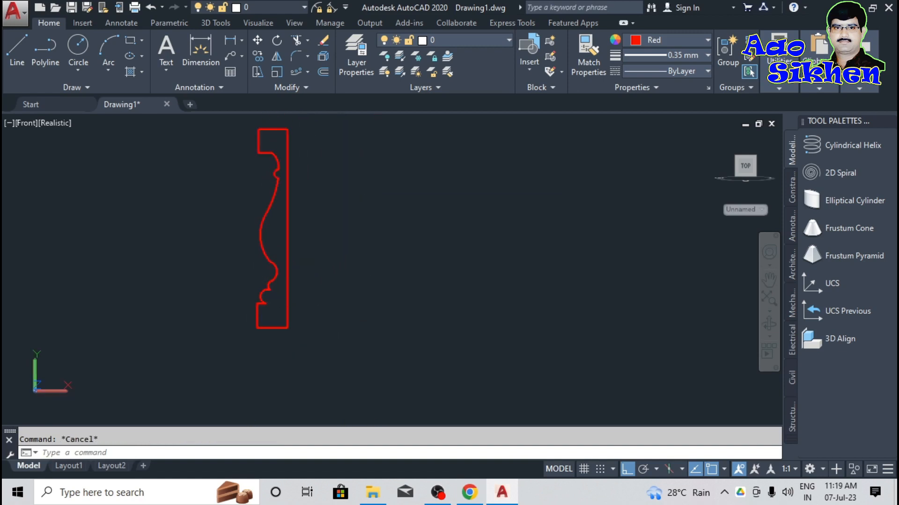
pyautogui.moveTo(357, 250); pyautogui.dragTo(341, 293, button='middle')
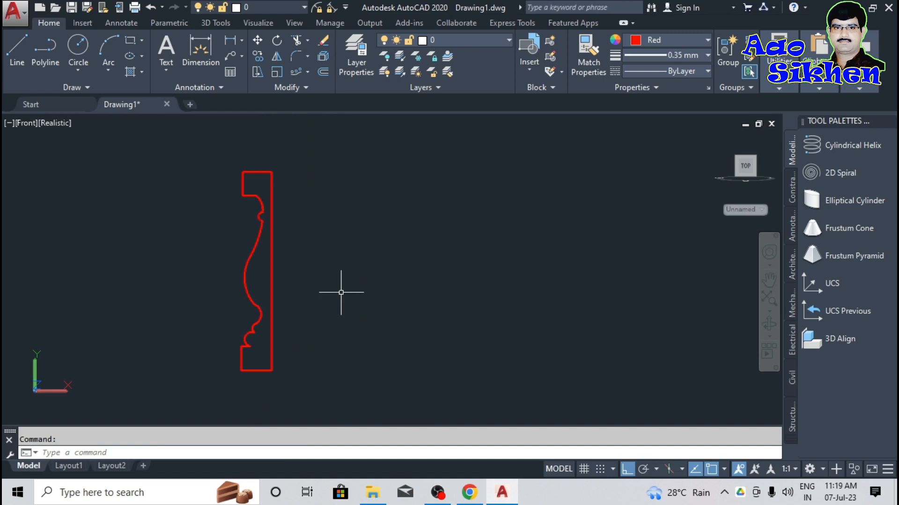
# Step: Create a boundary with object type Region from a point picked inside the closed half profile
pyautogui.write('BO')
pyautogui.press('Return')
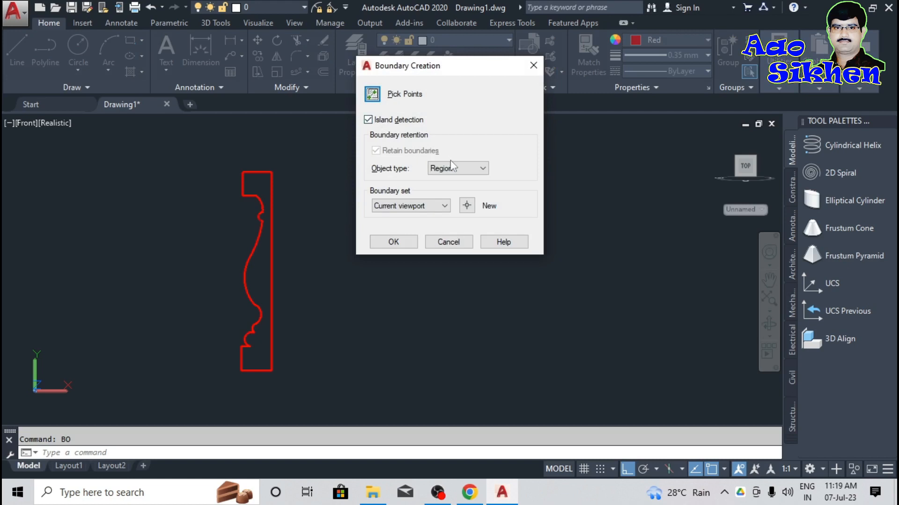
pyautogui.click(453, 168)
pyautogui.click(453, 168)
pyautogui.click(453, 168)
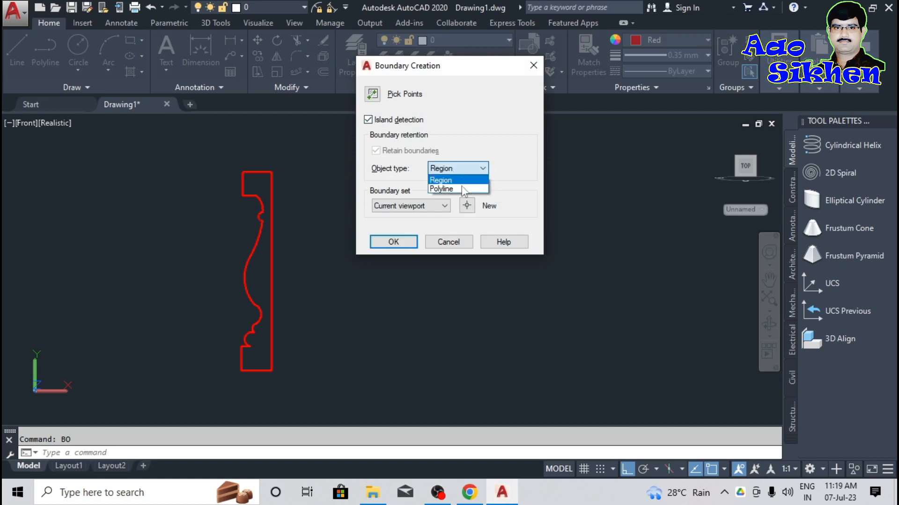
pyautogui.click(463, 189)
pyautogui.click(466, 170)
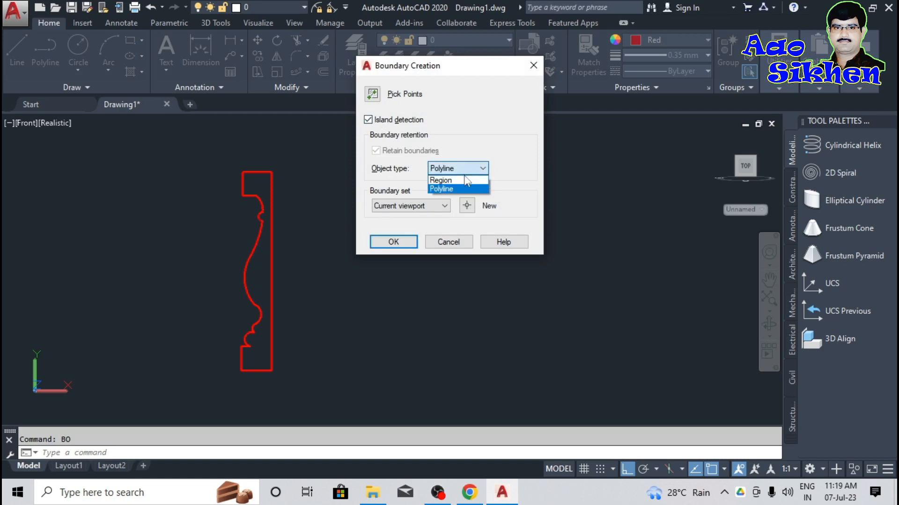
pyautogui.click(466, 180)
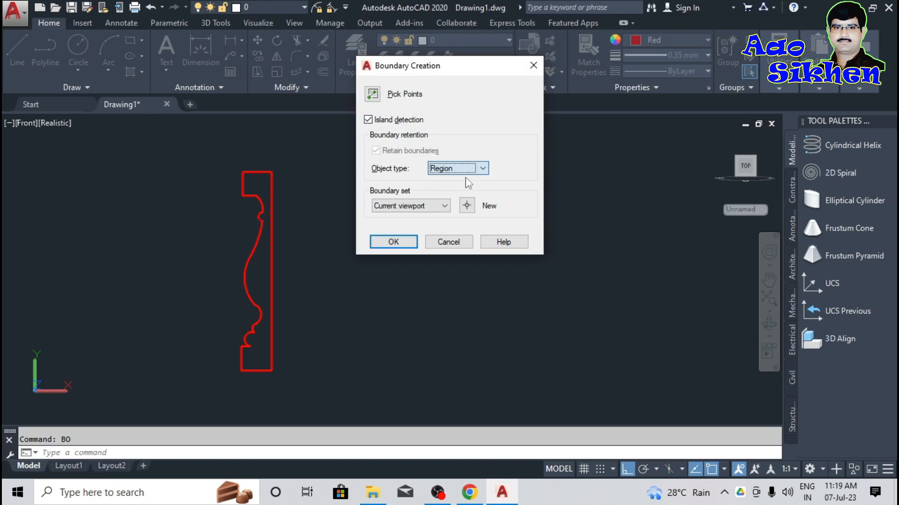
pyautogui.click(374, 95)
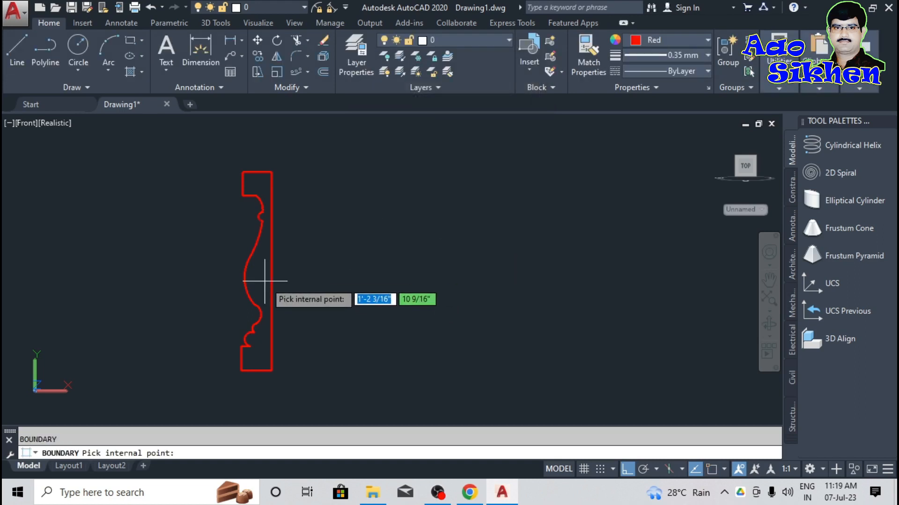
pyautogui.click(265, 281)
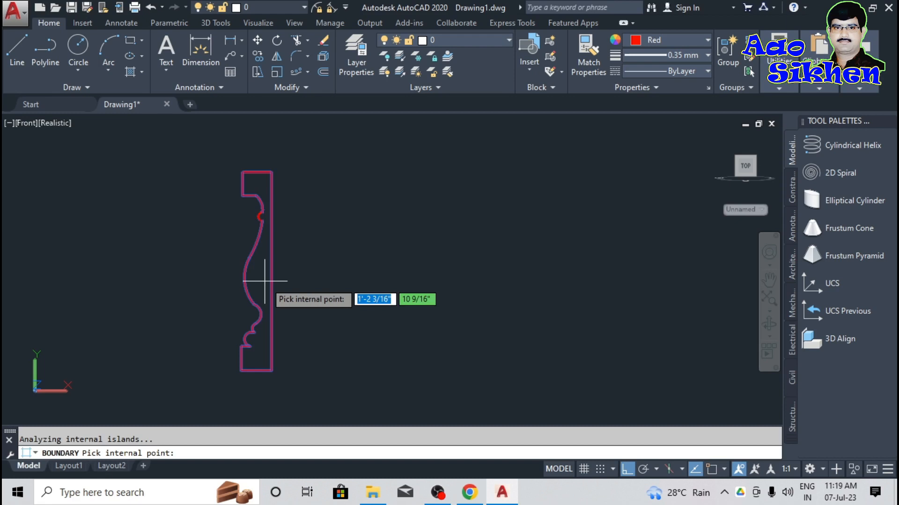
pyautogui.press('Return')
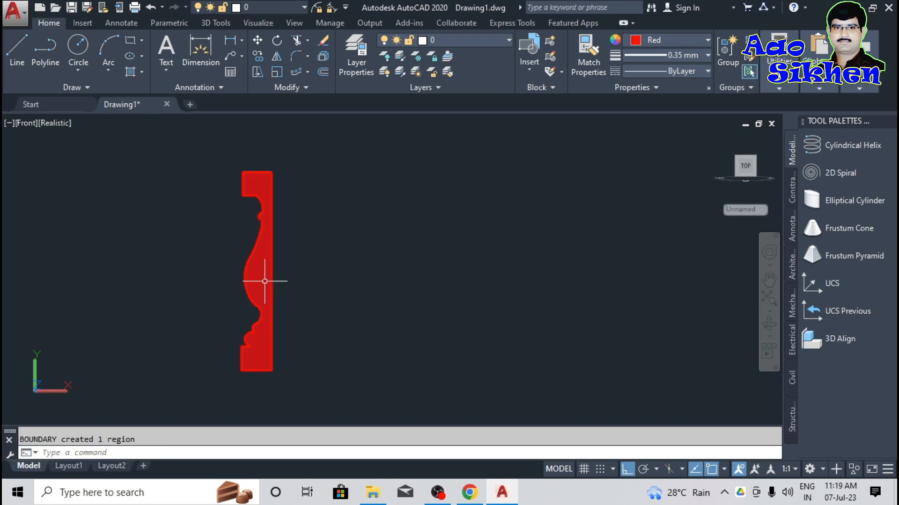
# Step: Revolve the half-profile region 360 degrees about its straight vertical edge, picking the axis from the lower corner to the upper corner
pyautogui.click(263, 181)
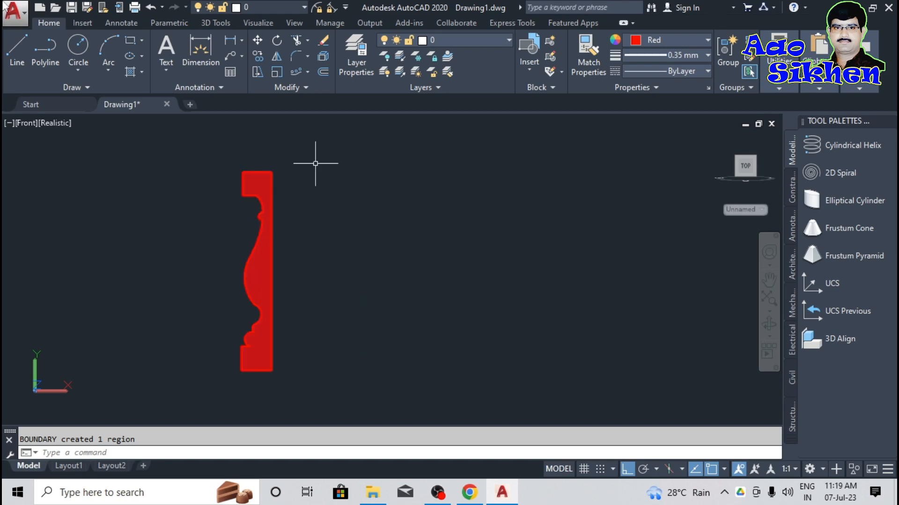
pyautogui.click(224, 24)
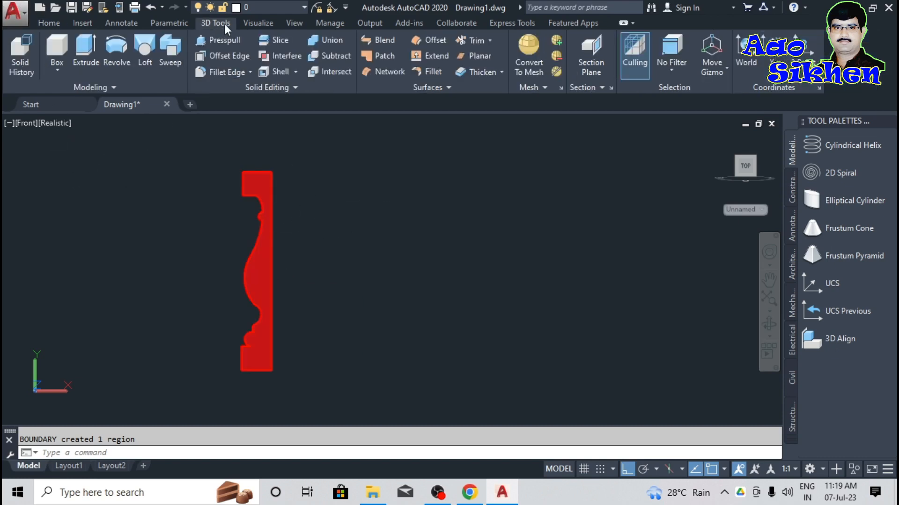
pyautogui.click(120, 55)
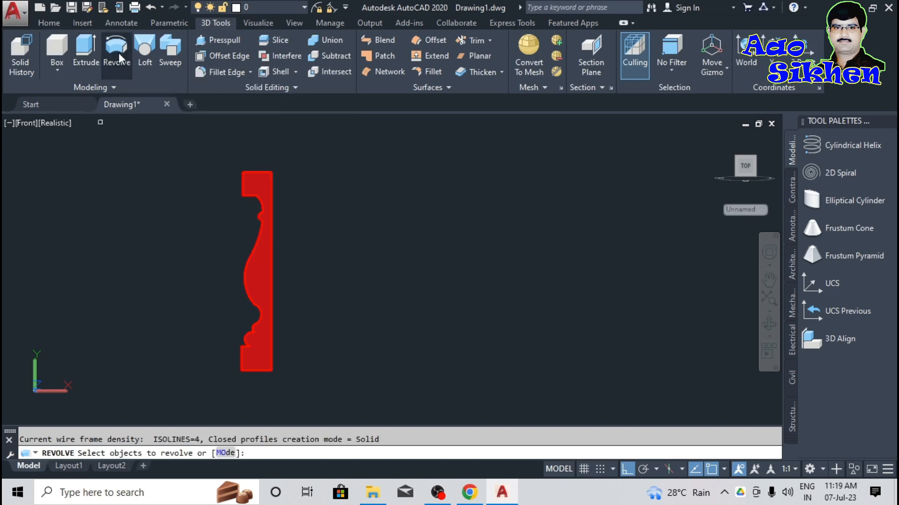
pyautogui.click(259, 275)
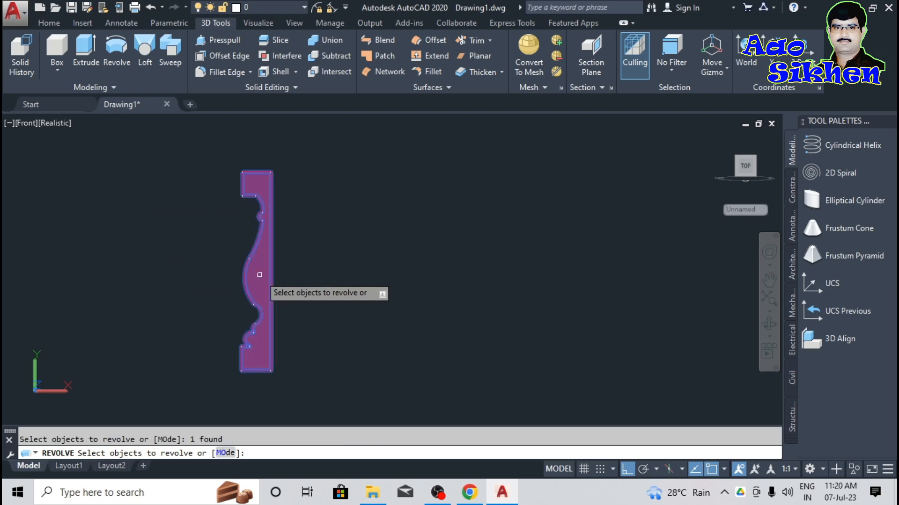
pyautogui.press('Return')
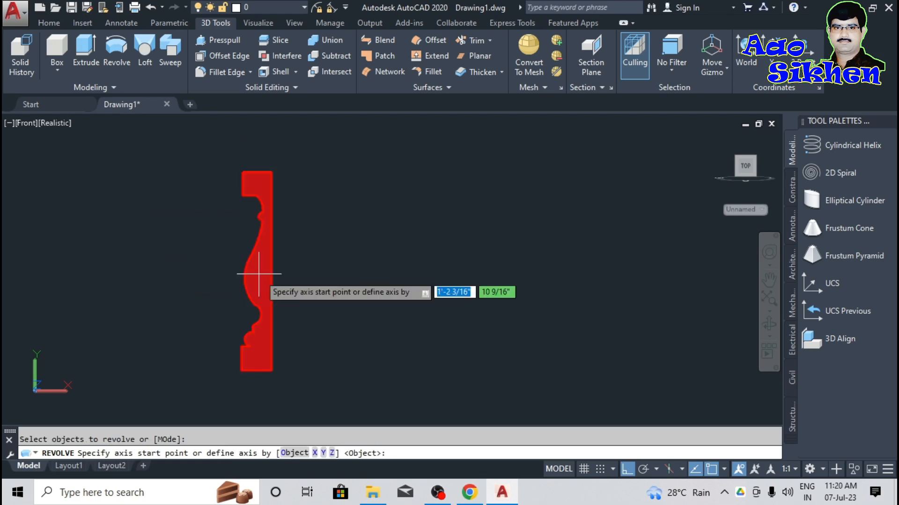
pyautogui.click(270, 371)
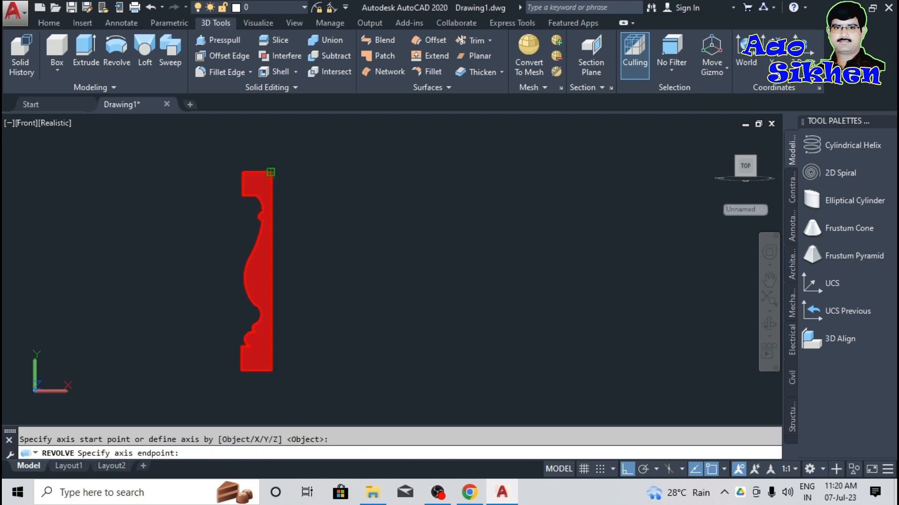
pyautogui.click(270, 172)
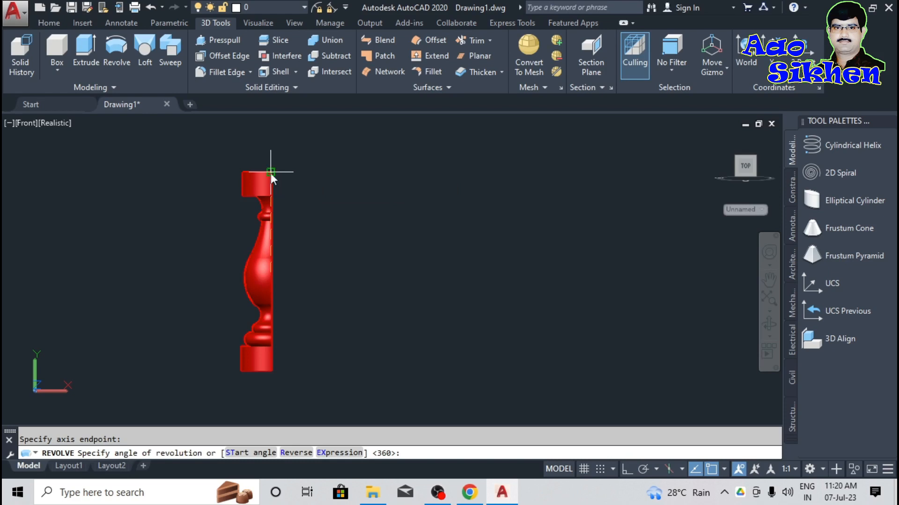
pyautogui.press('Return')
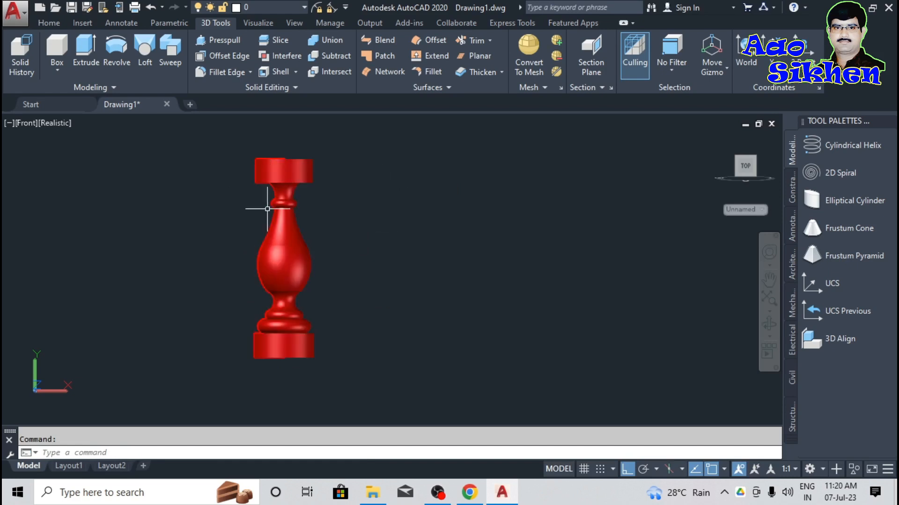
# Step: Delete the leftover 2D profile outlines enclosed by a selection window over the baluster's left half
pyautogui.click(189, 127)
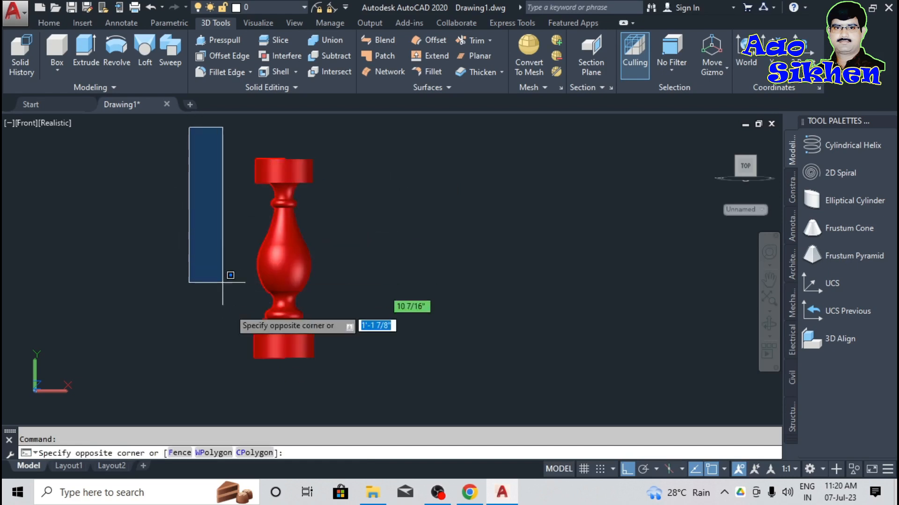
pyautogui.click(296, 387)
pyautogui.press('Delete')
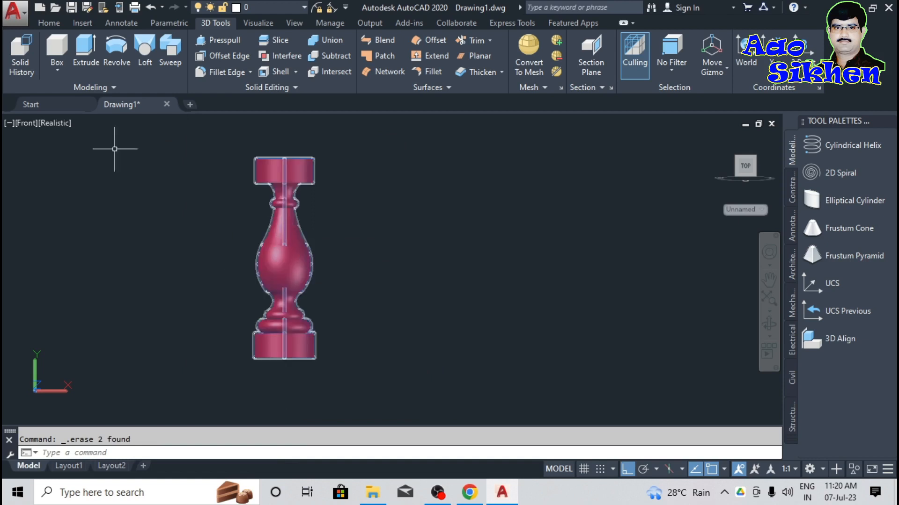
# Step: Switch to the SW Isometric view and examine the revolved baluster solid
pyautogui.click(48, 124)
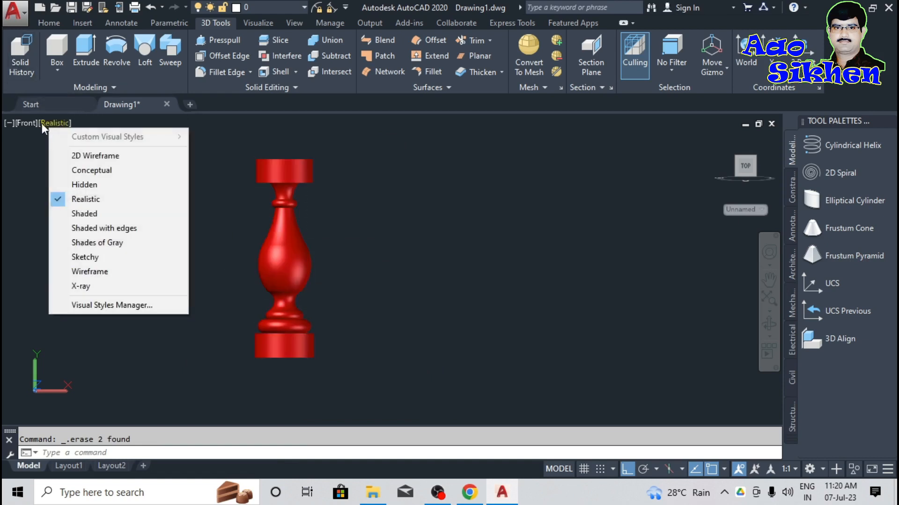
pyautogui.click(25, 133)
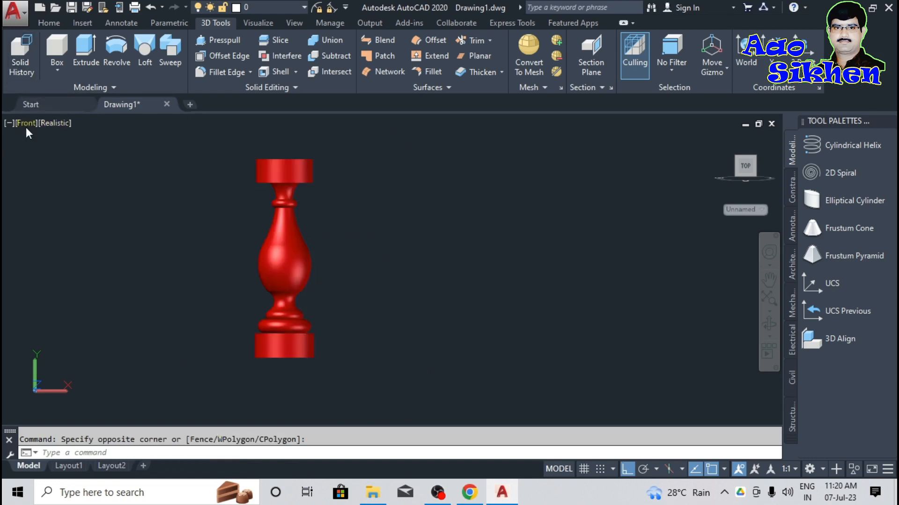
pyautogui.click(26, 127)
pyautogui.click(79, 243)
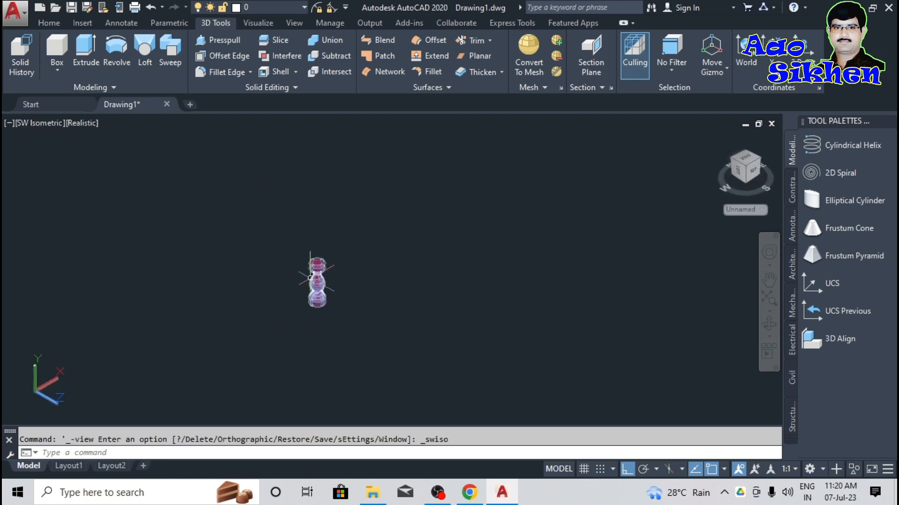
pyautogui.scroll(6, 309, 278)
pyautogui.moveTo(412, 265); pyautogui.dragTo(406, 222, button='middle')
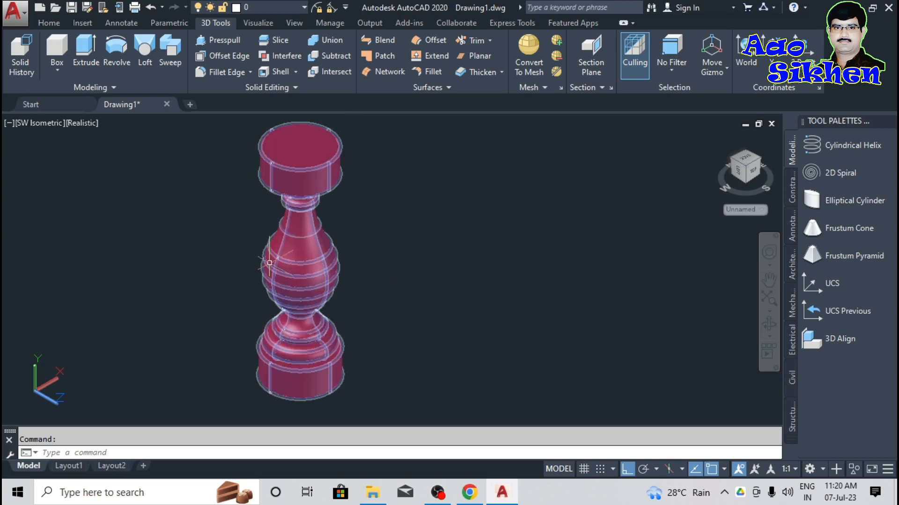
pyautogui.scroll(-2, 176, 301)
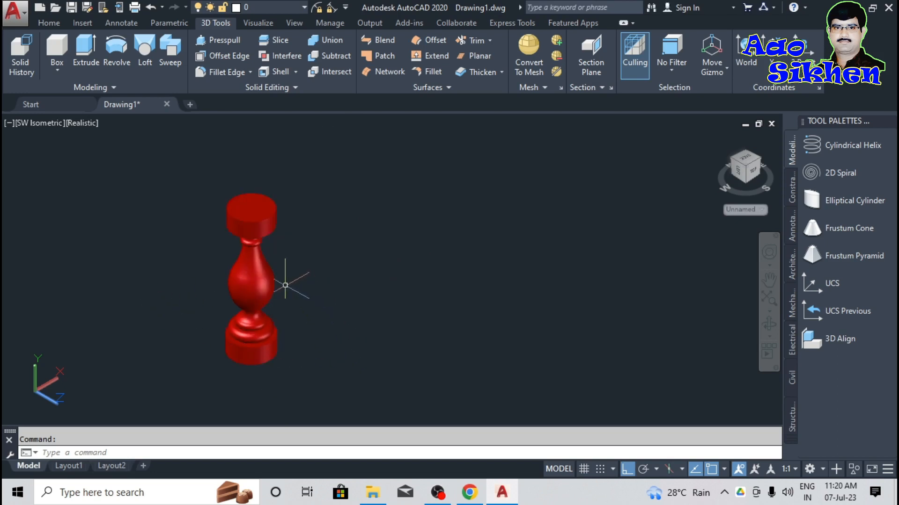
pyautogui.scroll(-4, 286, 281)
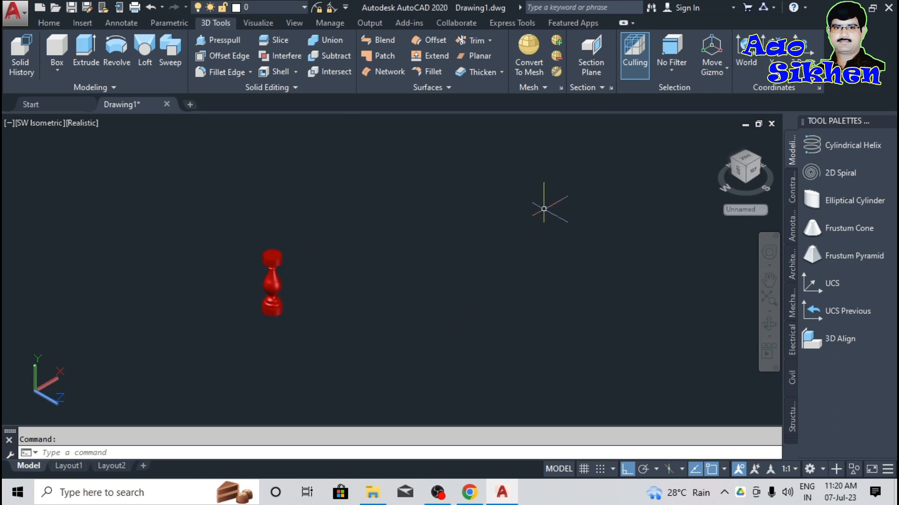
pyautogui.moveTo(395, 300); pyautogui.dragTo(290, 303, button='middle')
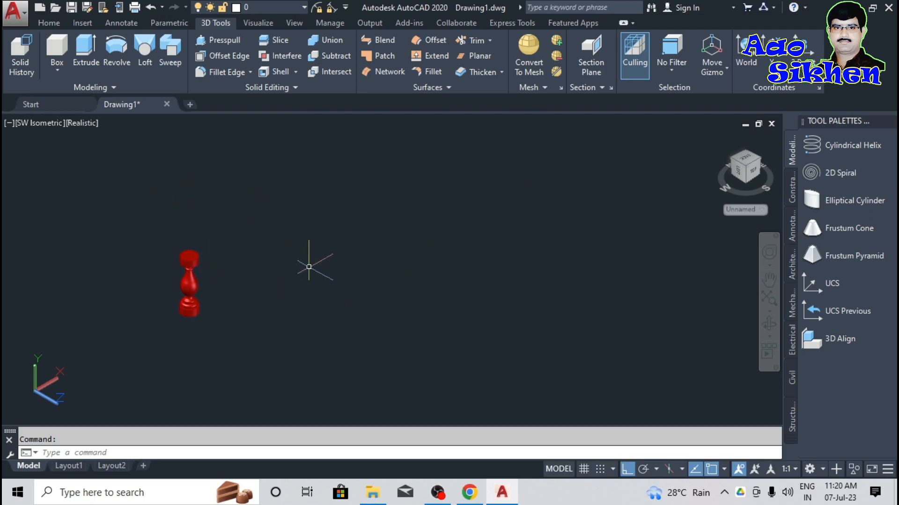
# Step: Set the viewport to the Top view and bring the baluster into close view
pyautogui.click(23, 122)
pyautogui.click(47, 155)
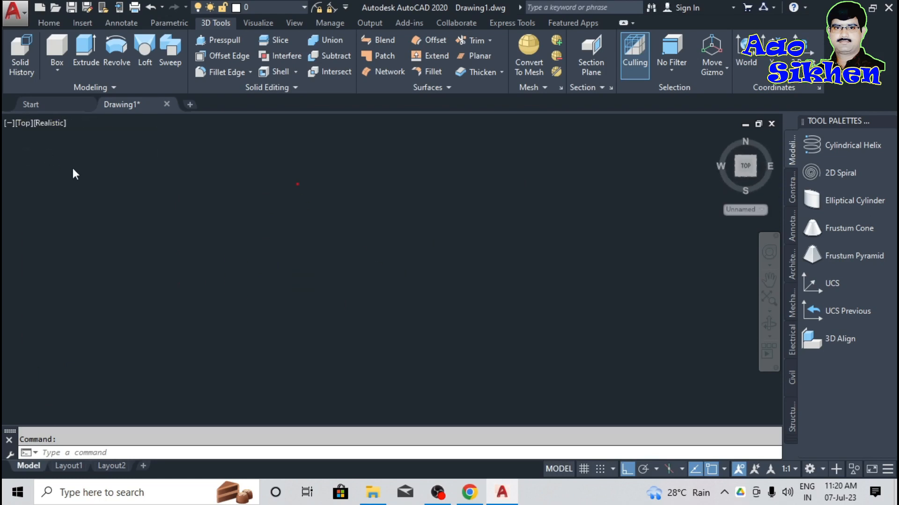
pyautogui.moveTo(343, 244); pyautogui.dragTo(280, 291, button='middle')
pyautogui.scroll(7, 224, 239)
pyautogui.scroll(2, 223, 244)
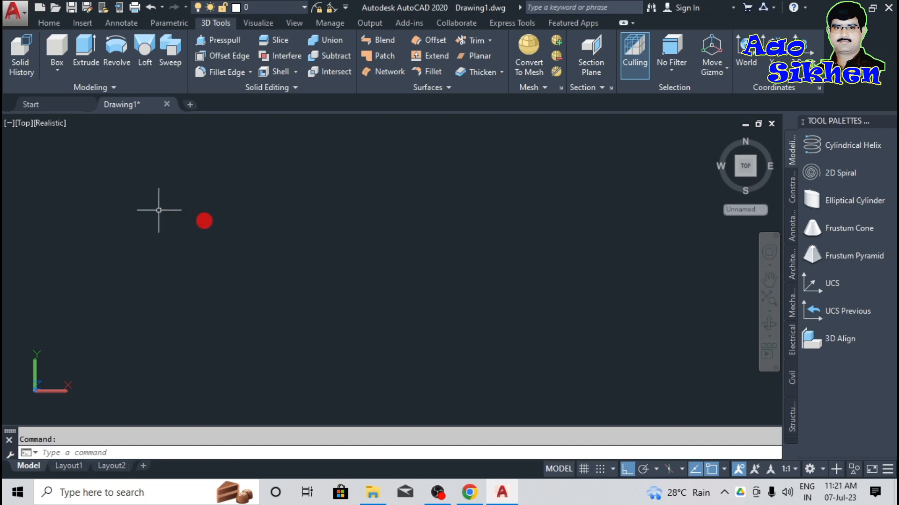
# Step: Draw an open orthogonal polyline beside the baluster: down, right, a short jog down, right again, and up about 5 11/16"
pyautogui.scroll(-4, 157, 208)
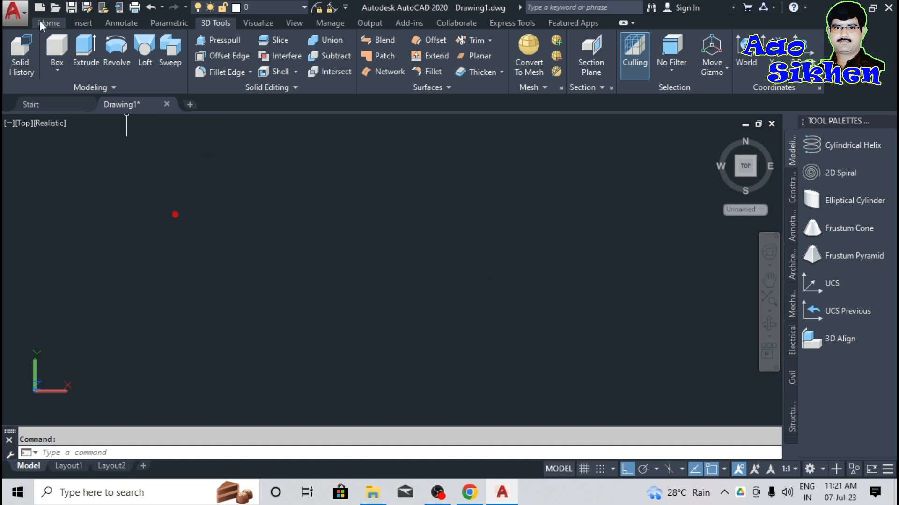
pyautogui.click(54, 22)
pyautogui.click(41, 50)
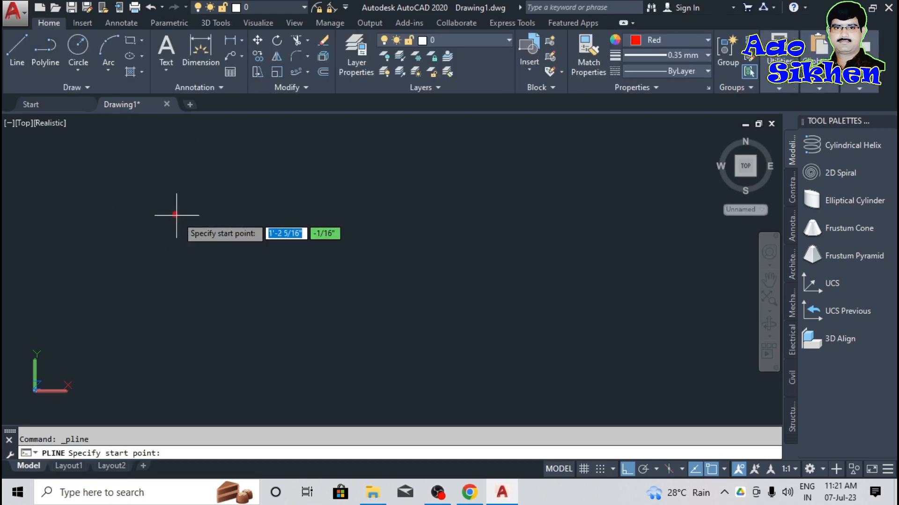
pyautogui.click(199, 212)
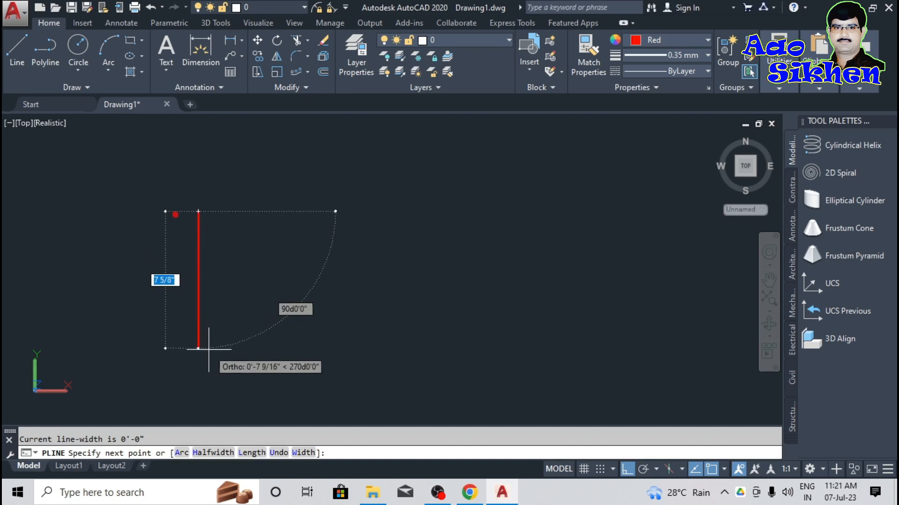
pyautogui.click(204, 279)
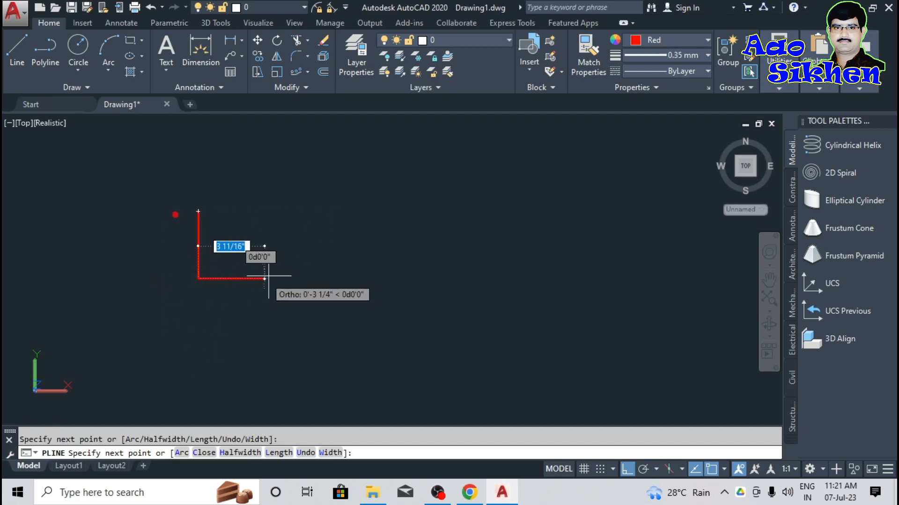
pyautogui.click(291, 277)
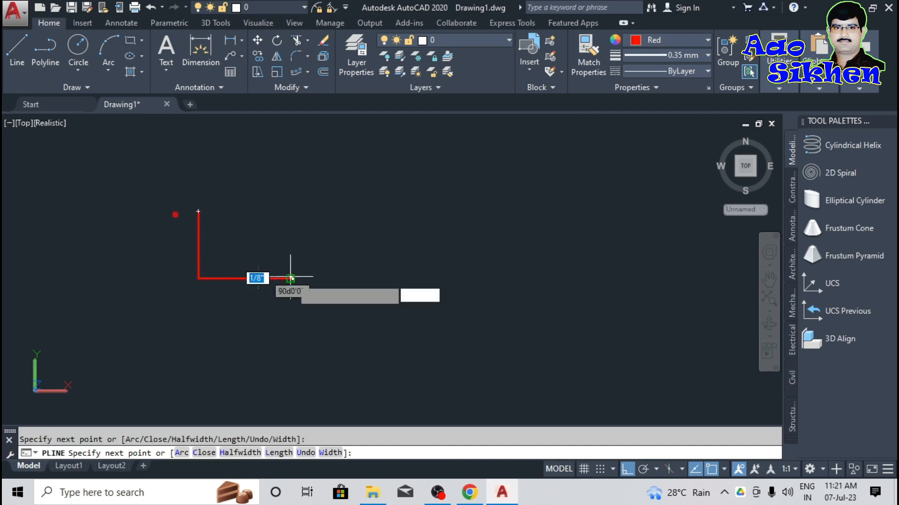
pyautogui.click(292, 302)
pyautogui.click(348, 302)
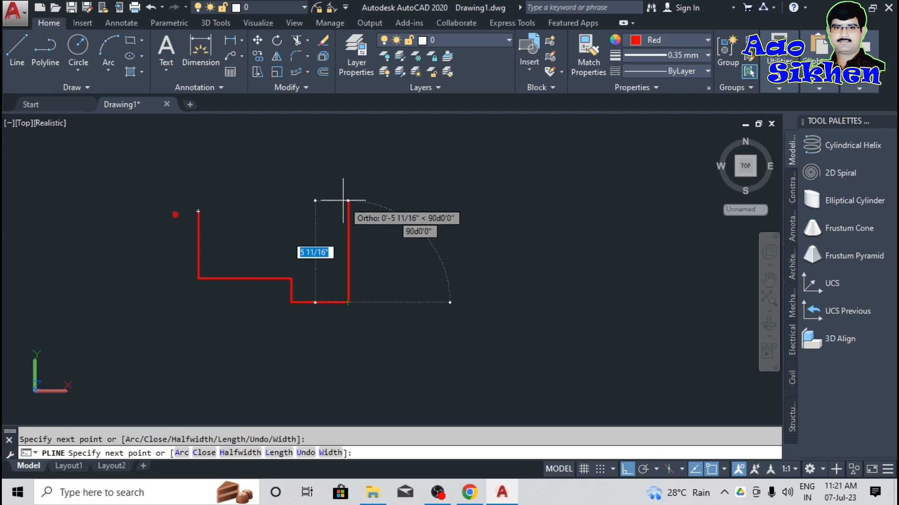
pyautogui.click(348, 200)
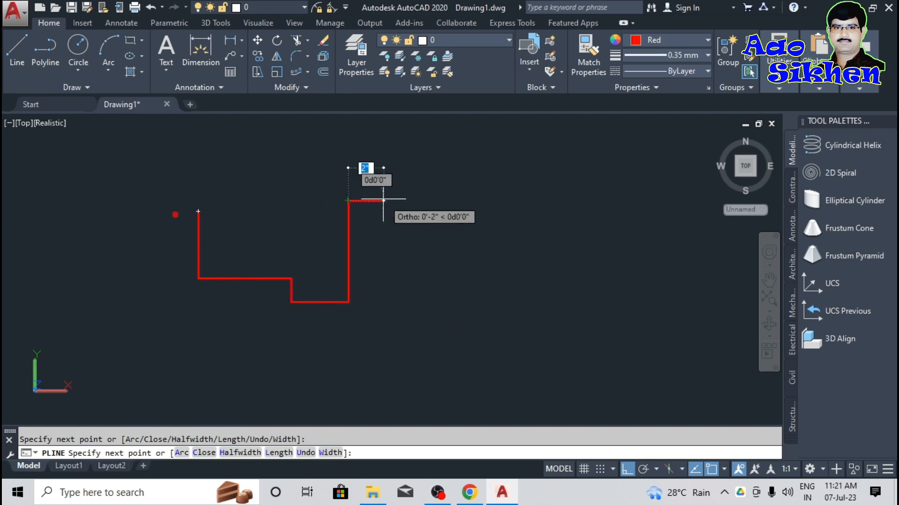
pyautogui.press('Return')
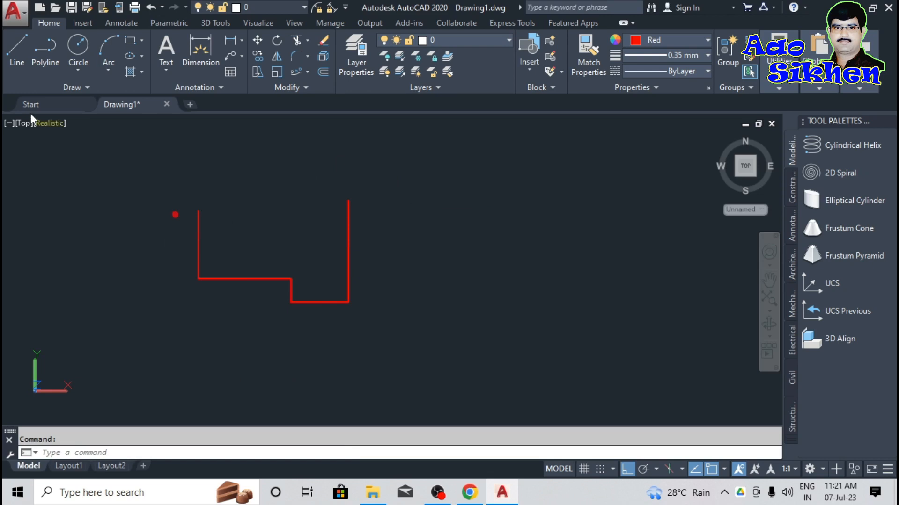
# Step: Switch to the SW Isometric view and move the baluster by its base onto the polyline's open end nearest to it
pyautogui.click(23, 122)
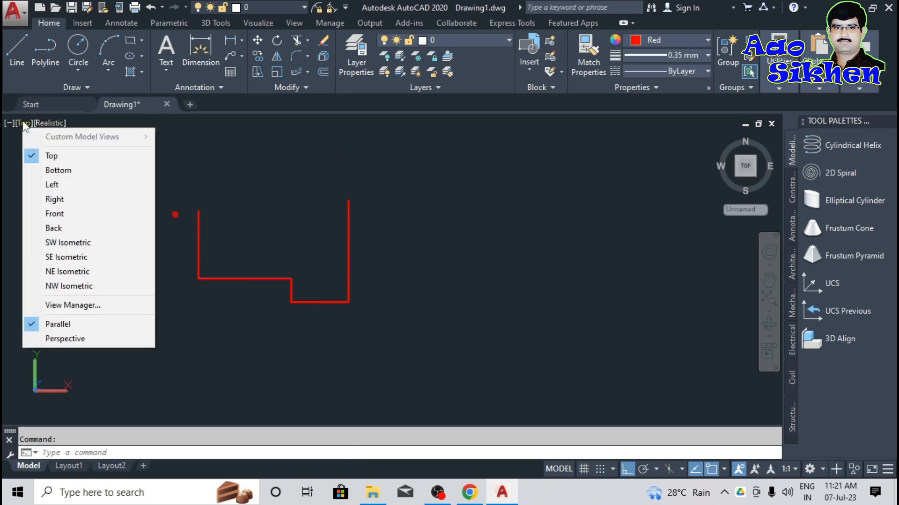
pyautogui.click(80, 243)
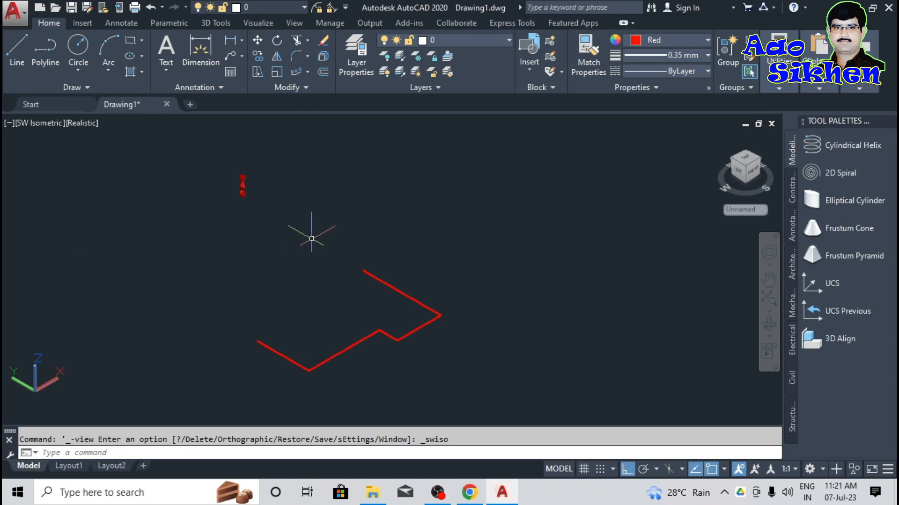
pyautogui.click(278, 143)
pyautogui.click(217, 240)
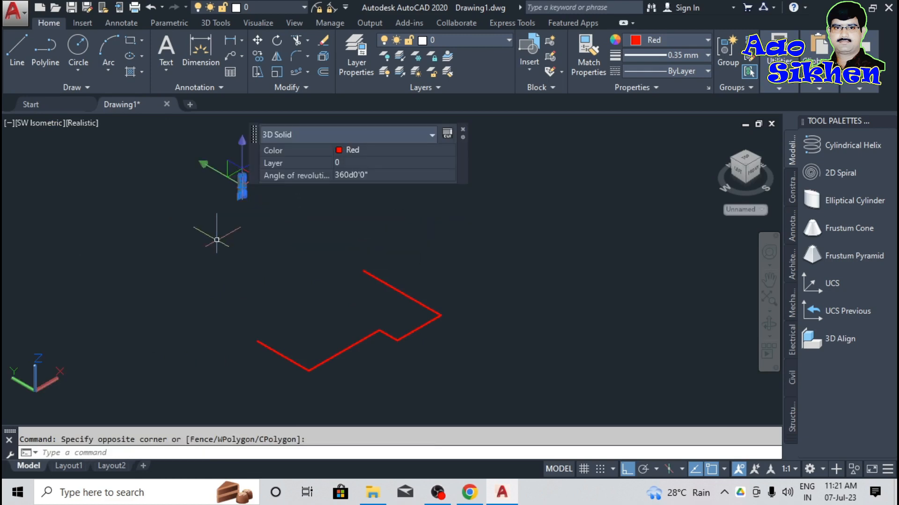
pyautogui.write('m')
pyautogui.press('Return')
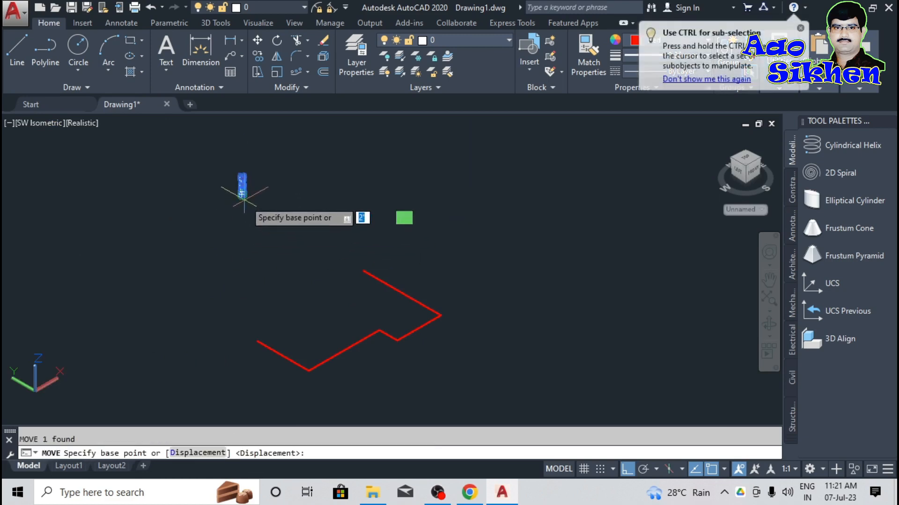
pyautogui.click(242, 191)
pyautogui.scroll(2, 256, 255)
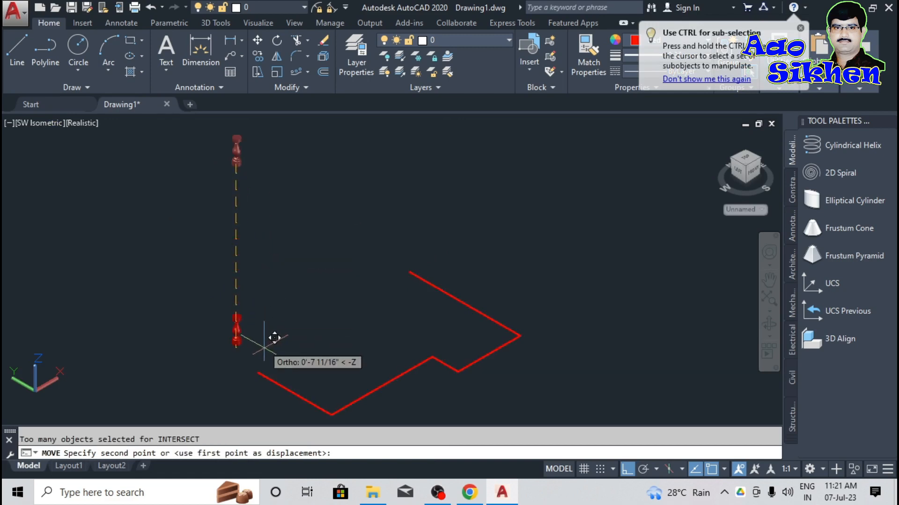
pyautogui.click(258, 373)
pyautogui.scroll(4, 269, 293)
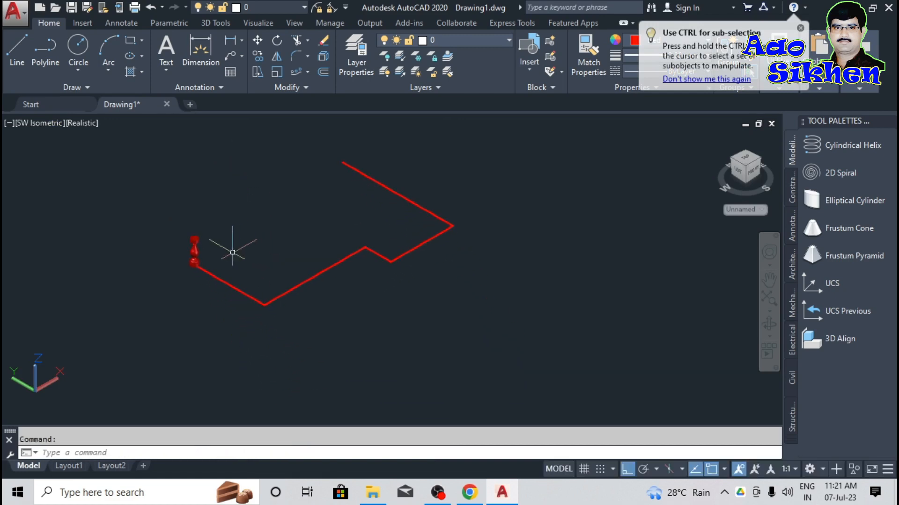
pyautogui.moveTo(249, 260); pyautogui.dragTo(275, 330, button='middle')
pyautogui.press('Escape')
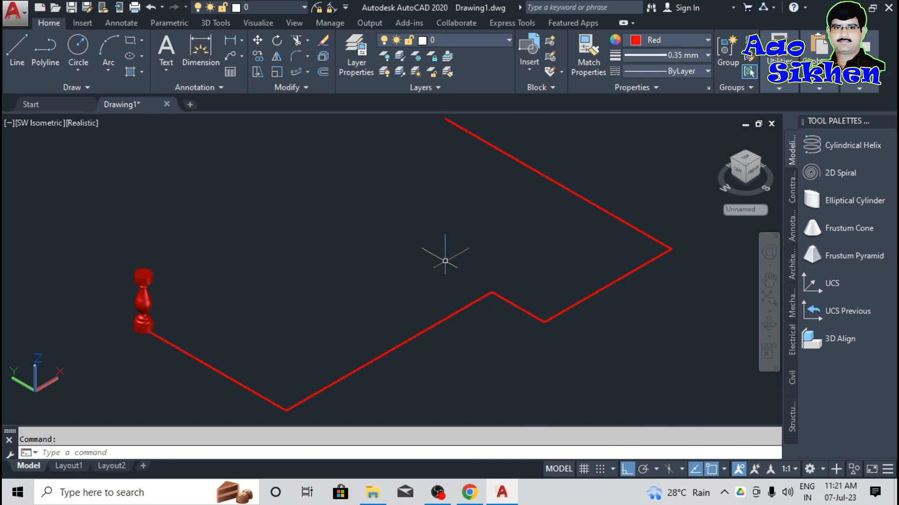
# Step: Create an associative path array of the baluster along the whole polyline, keeping the default 9/16" spacing and one row
pyautogui.click(296, 72)
pyautogui.click(308, 75)
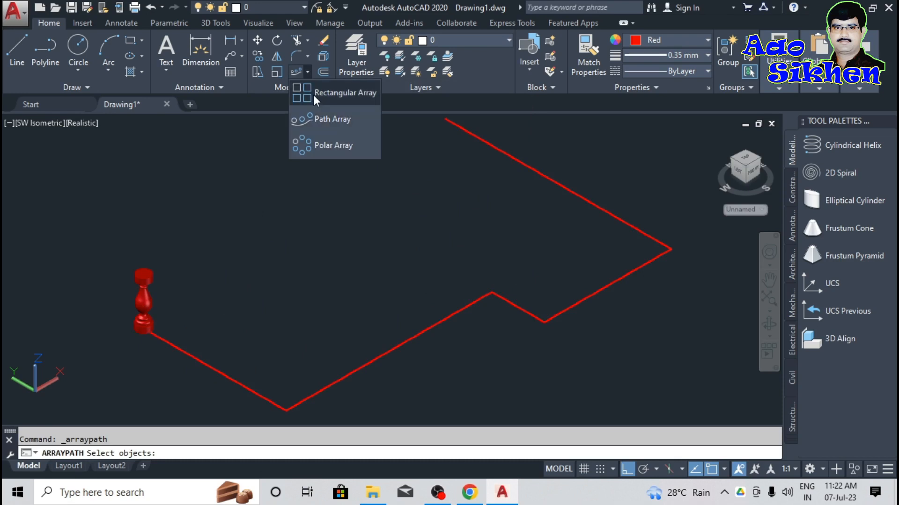
pyautogui.click(326, 121)
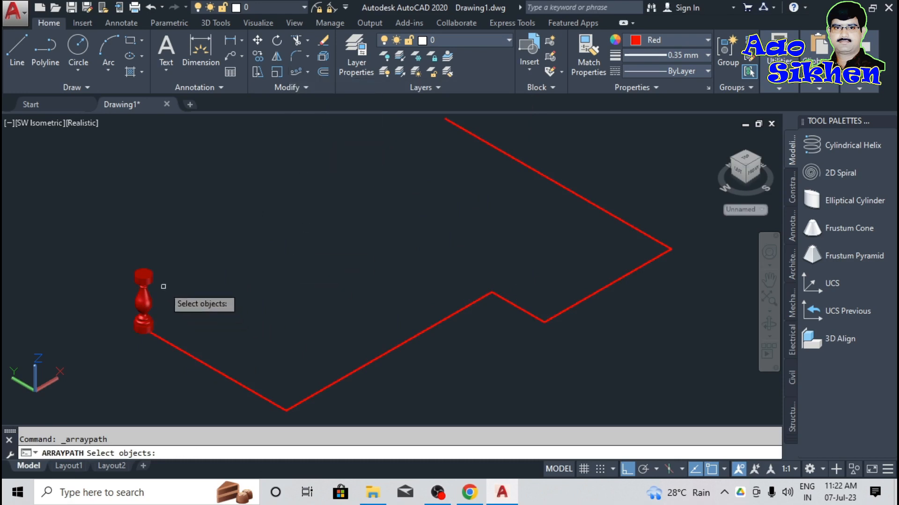
pyautogui.click(146, 277)
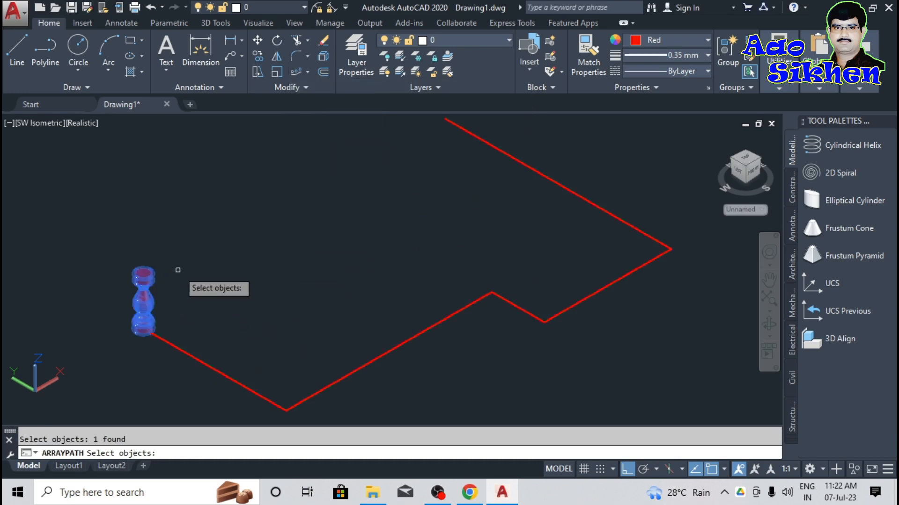
pyautogui.press('Return')
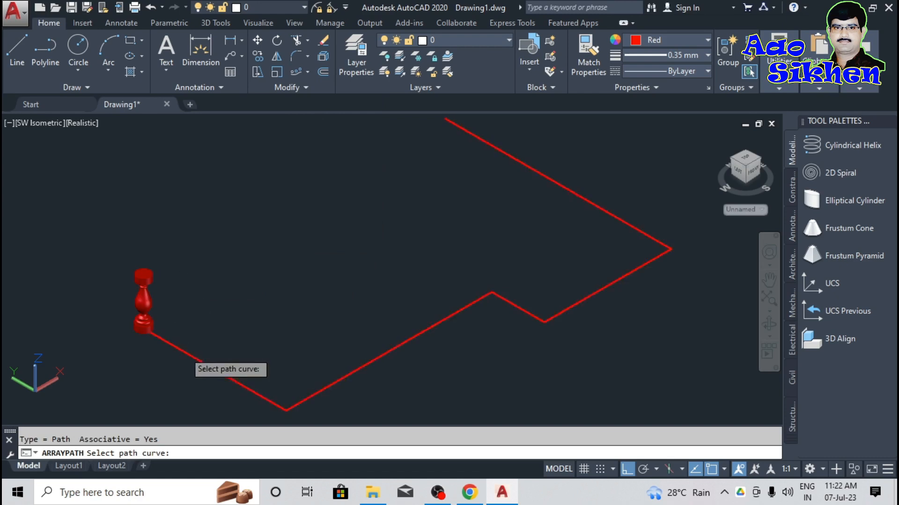
pyautogui.click(183, 351)
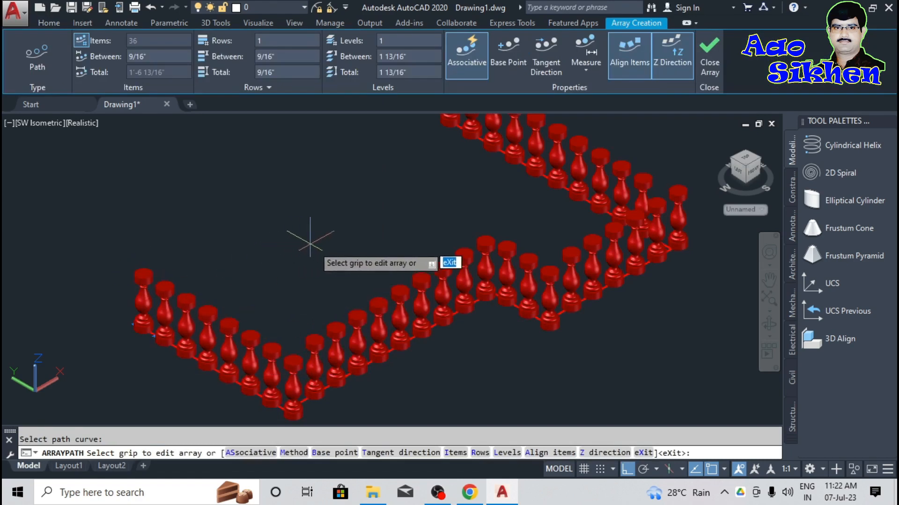
pyautogui.moveTo(297, 243); pyautogui.dragTo(297, 274, button='middle')
pyautogui.scroll(-2, 301, 327)
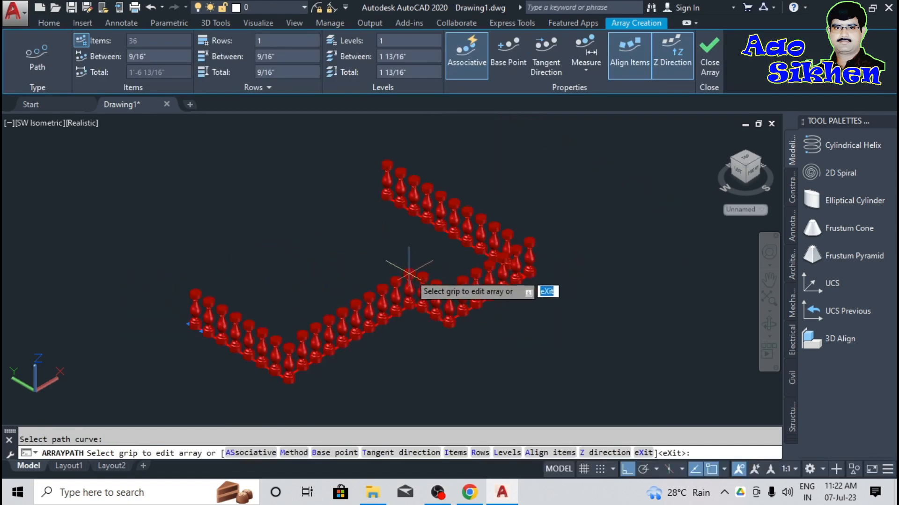
pyautogui.scroll(-2, 410, 276)
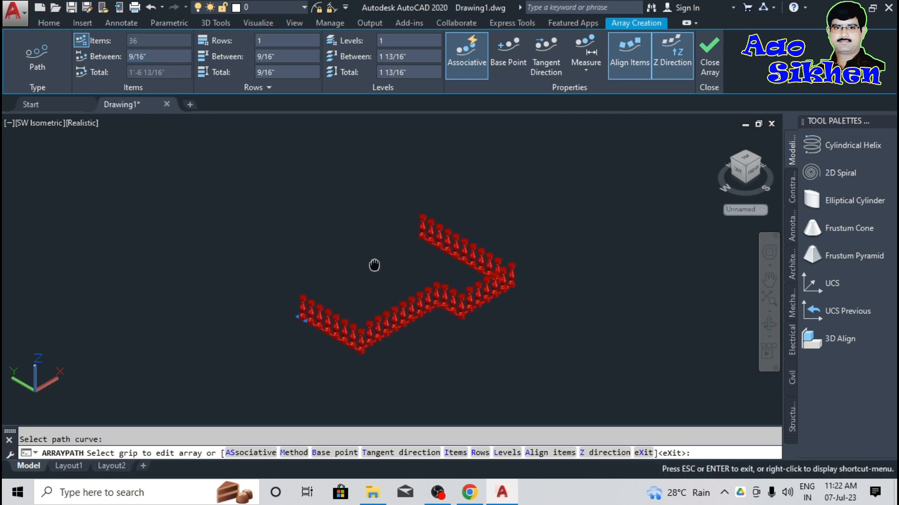
pyautogui.scroll(2, 310, 267)
pyautogui.press('Escape')
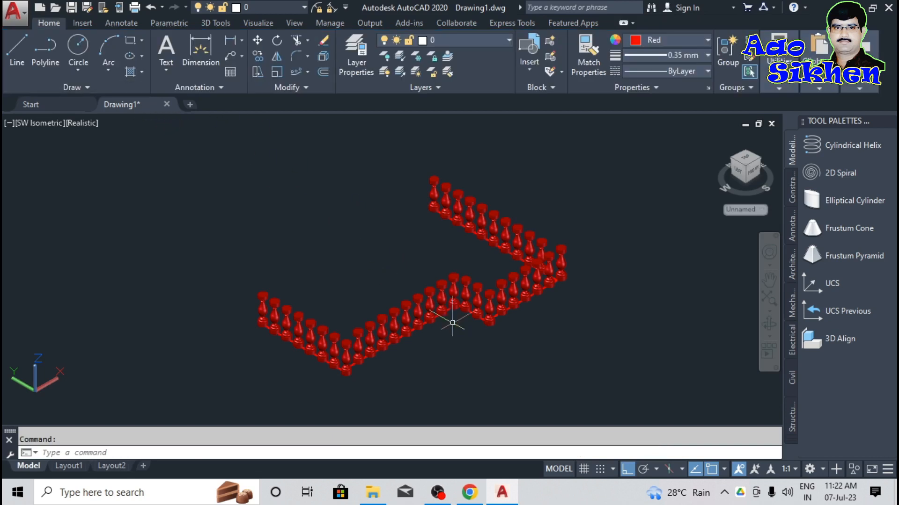
# Step: Explode the baluster array and its path polyline together by selecting everything in the drawing
pyautogui.moveTo(464, 328); pyautogui.dragTo(456, 308, button='middle')
pyautogui.press('alt')
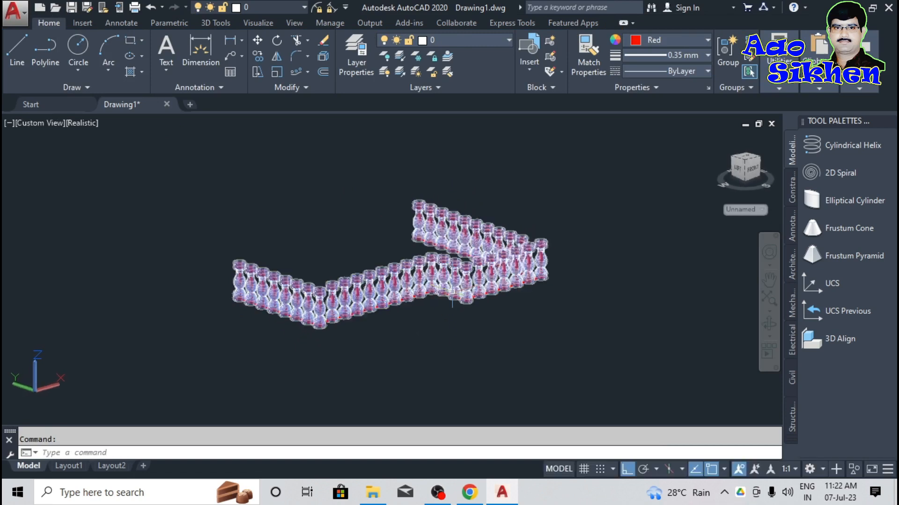
pyautogui.scroll(2, 377, 330)
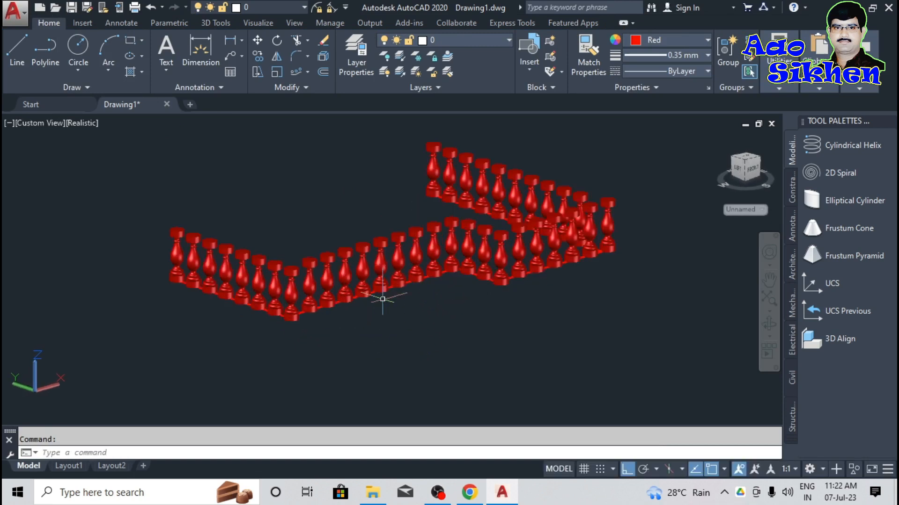
pyautogui.moveTo(381, 301); pyautogui.dragTo(342, 335, button='middle')
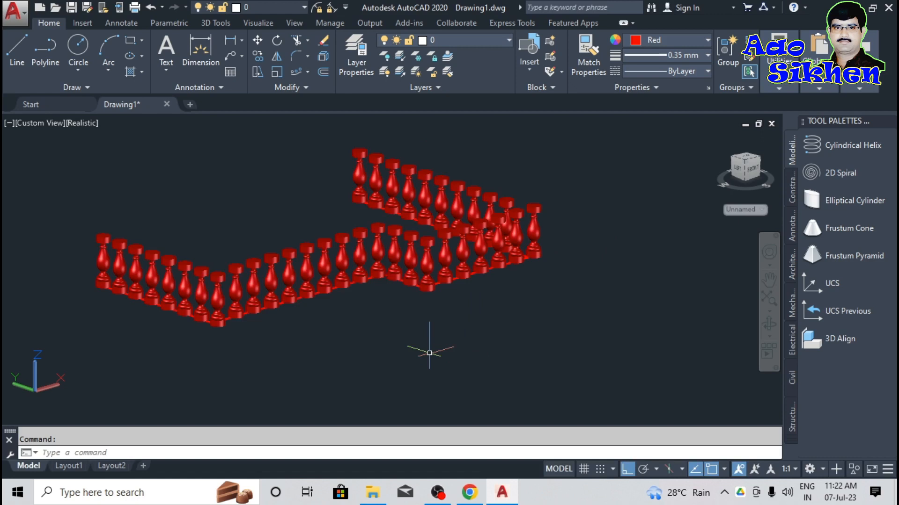
pyautogui.hotkey('ctrl', 'a')
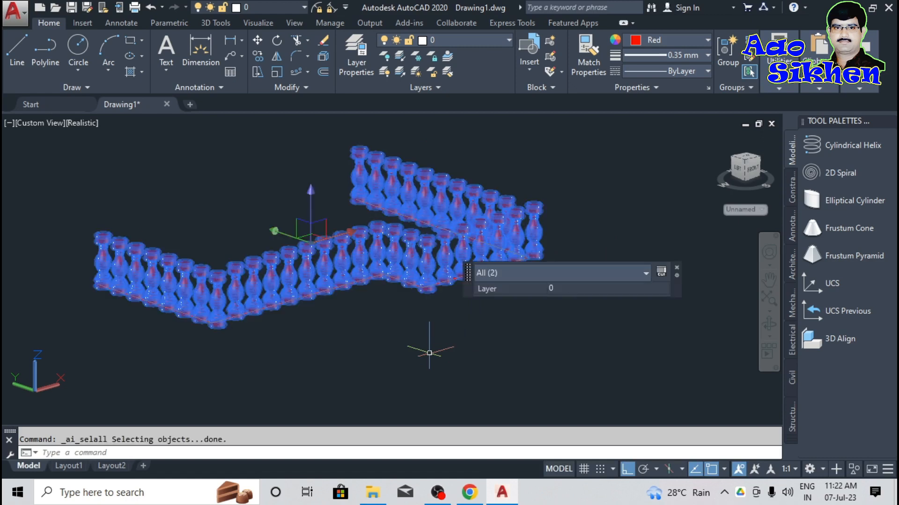
pyautogui.write('x')
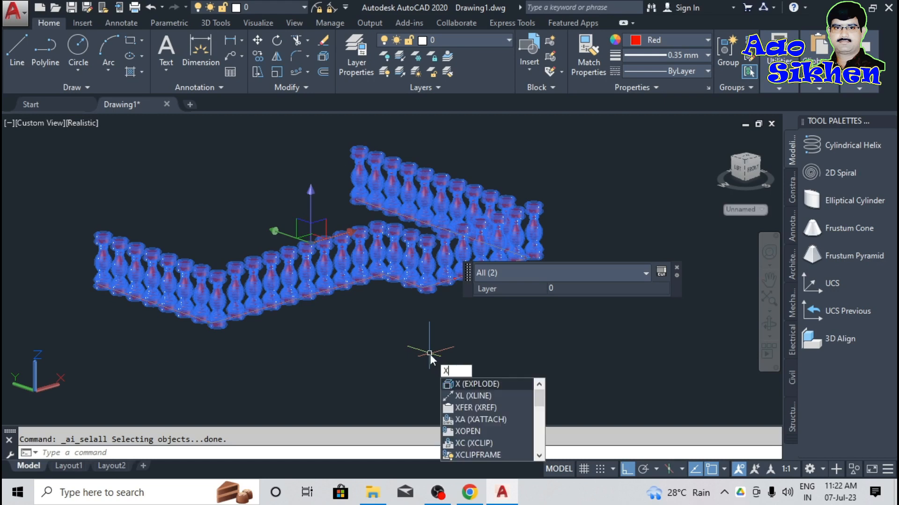
pyautogui.press('Return')
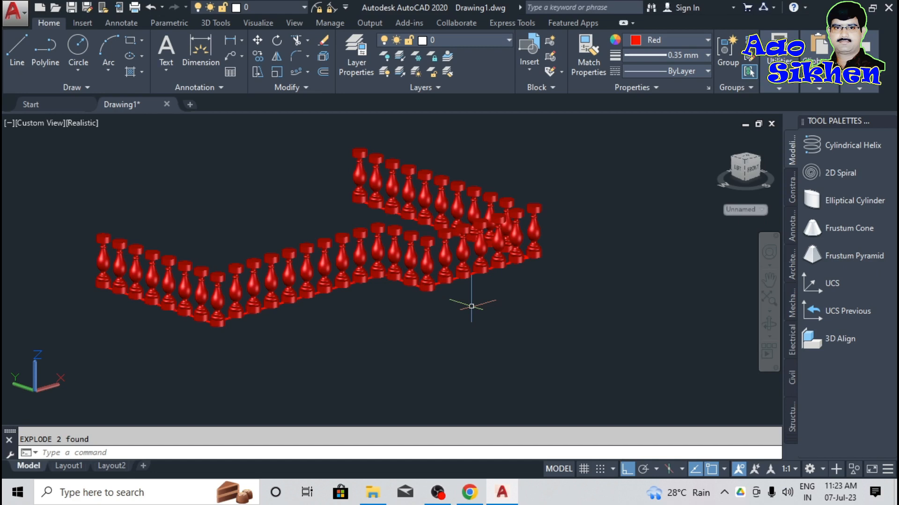
# Step: Open the Materials Browser and assign the Autodesk Library's Masonry: Stone material "Ma...ck" to all objects in the drawing
pyautogui.write('ma')
pyautogui.press('Return')
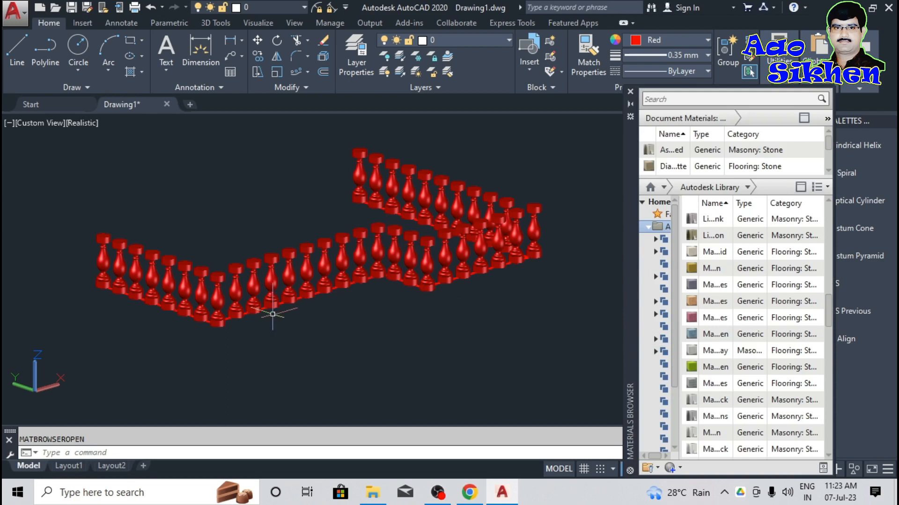
pyautogui.hotkey('ctrl', 'a')
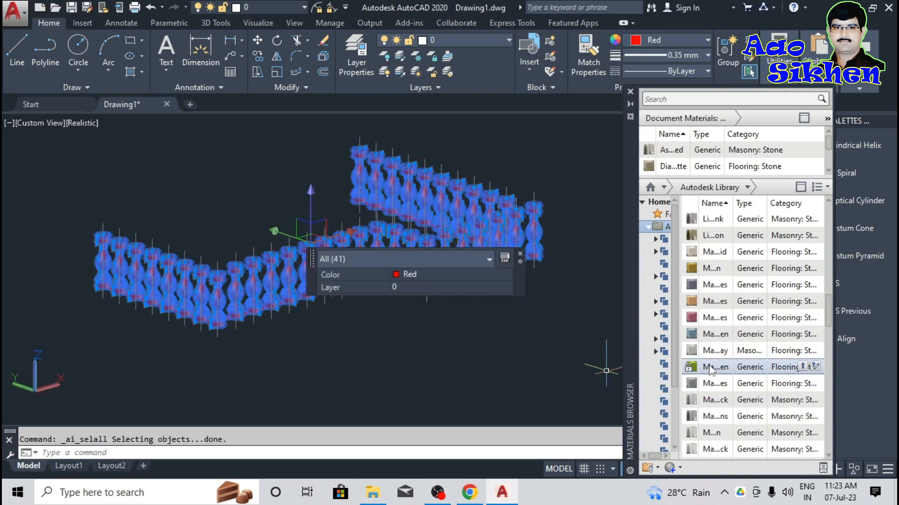
pyautogui.rightClick(716, 407)
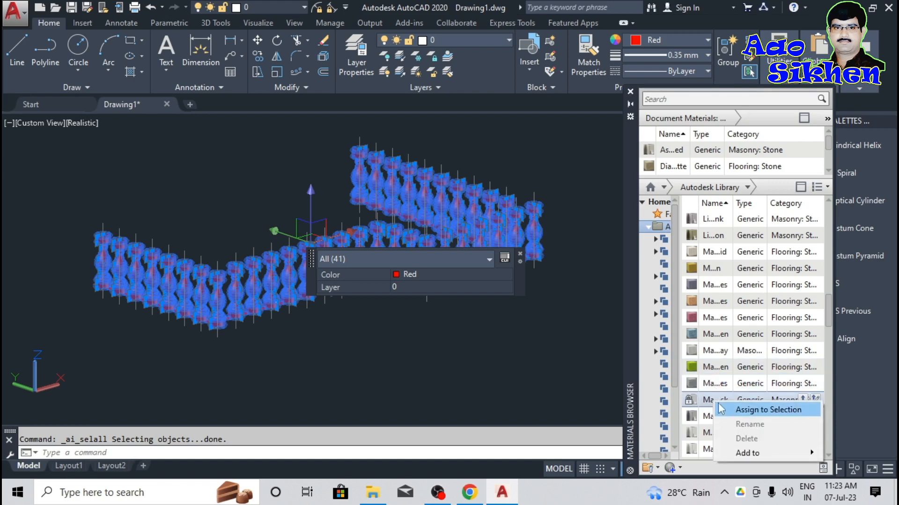
pyautogui.click(733, 412)
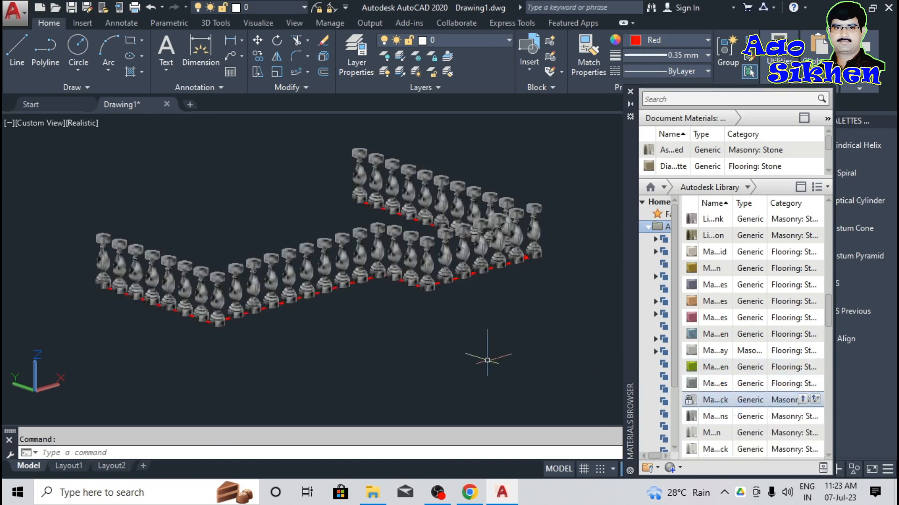
pyautogui.scroll(5, 283, 269)
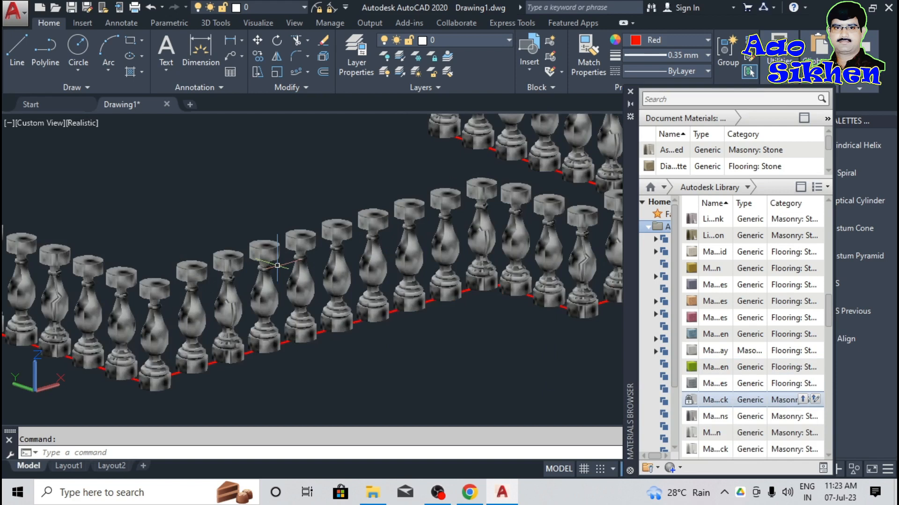
pyautogui.scroll(-3, 280, 264)
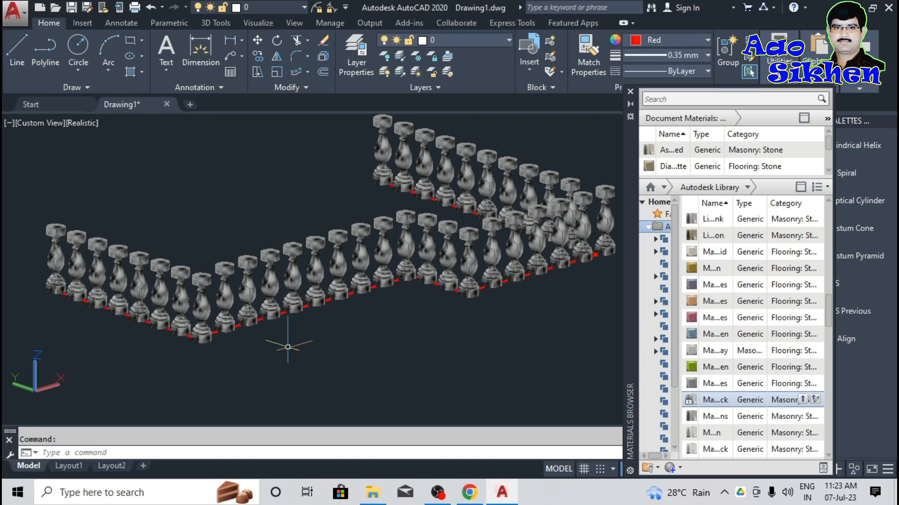
pyautogui.moveTo(315, 351); pyautogui.dragTo(290, 356, button='middle')
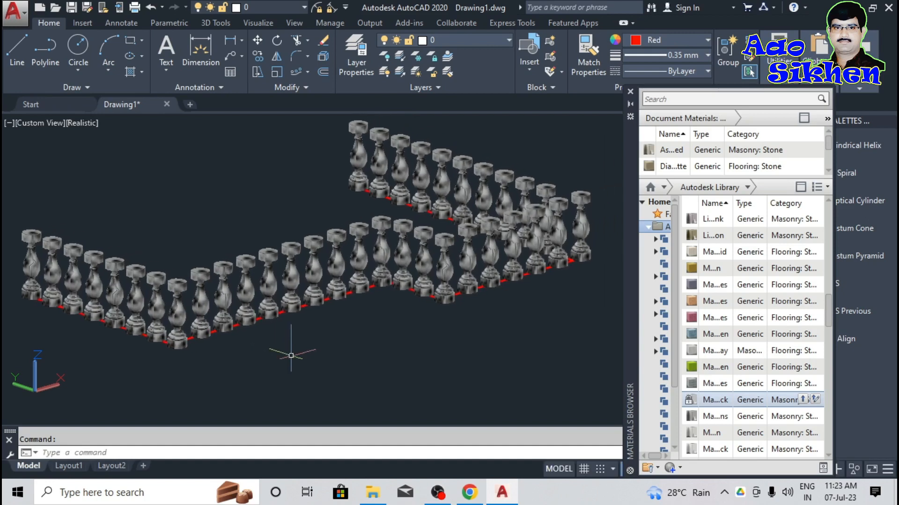